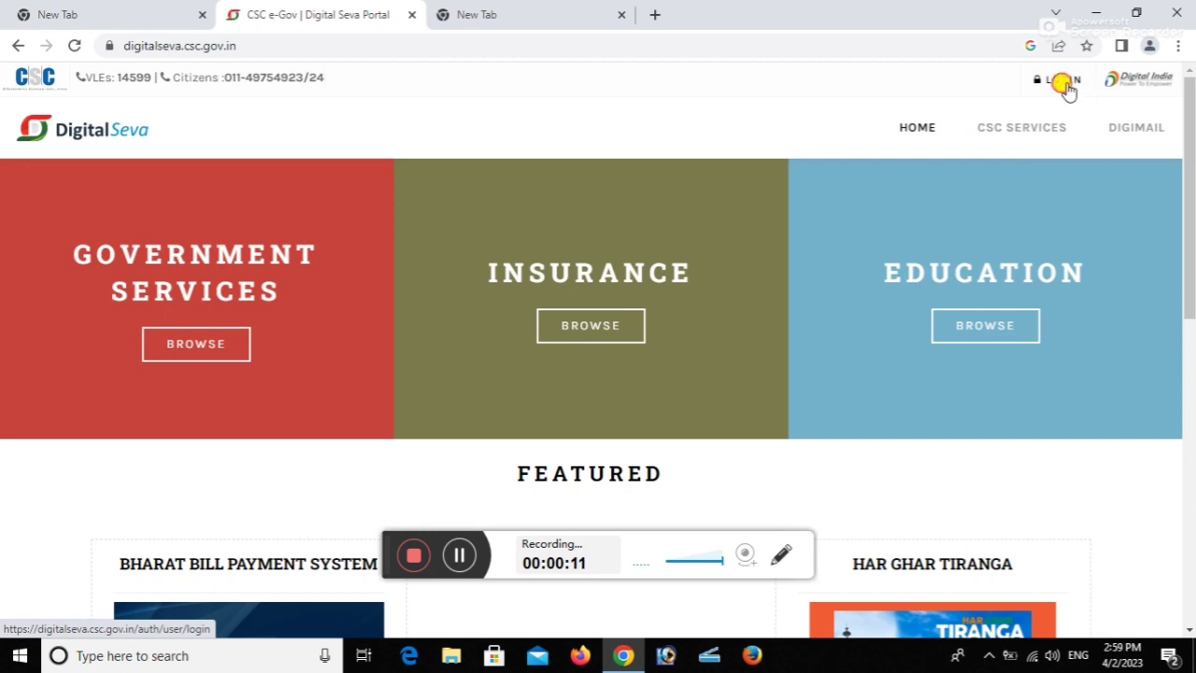
# Log in to the Digital Seva portal and open its insurance services.
pyautogui.click(1065, 84)
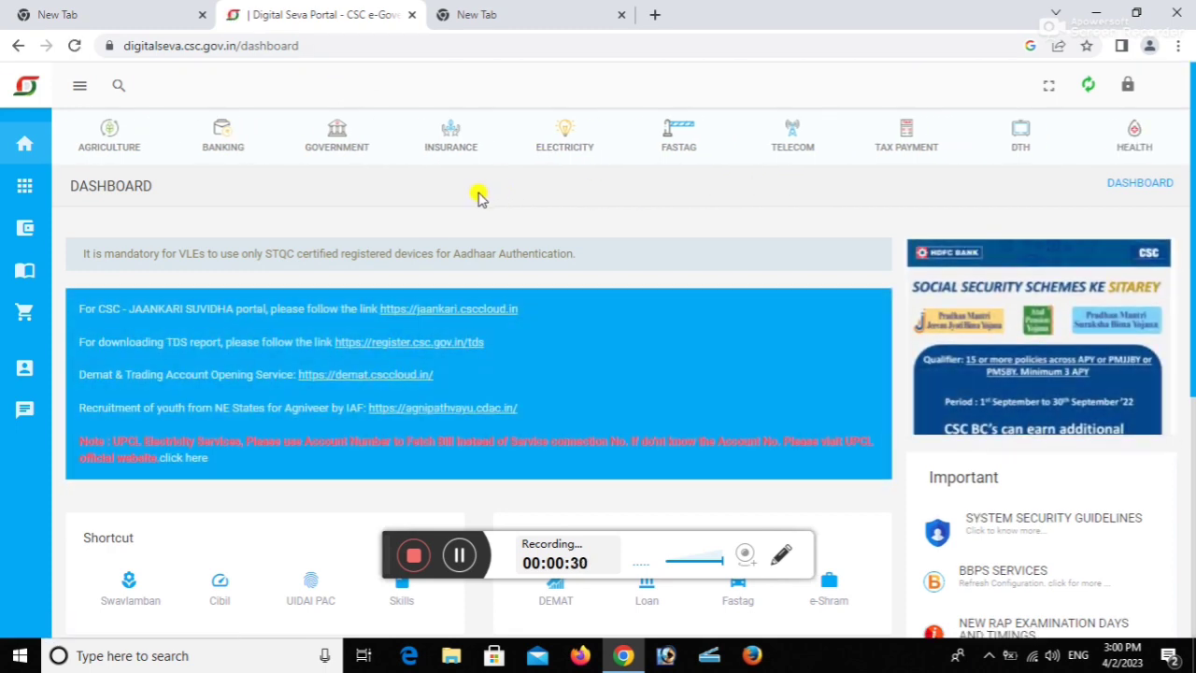
pyautogui.click(441, 138)
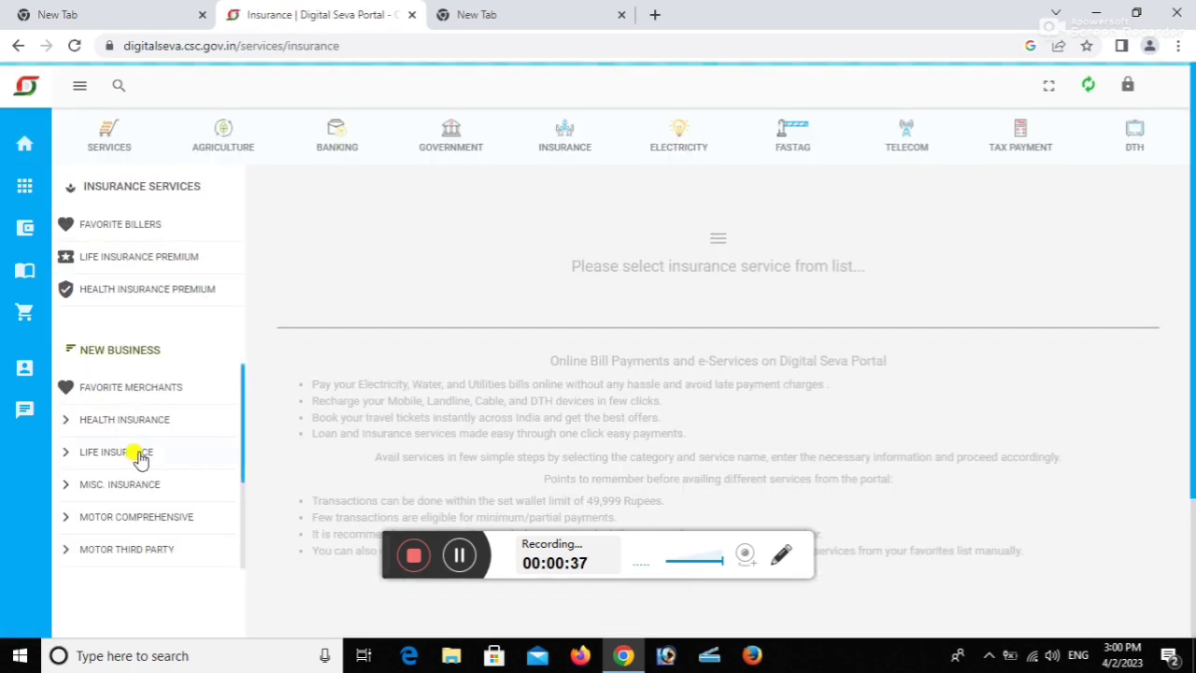
# Browse the life insurance and motor third party offerings under new business.
pyautogui.click(138, 454)
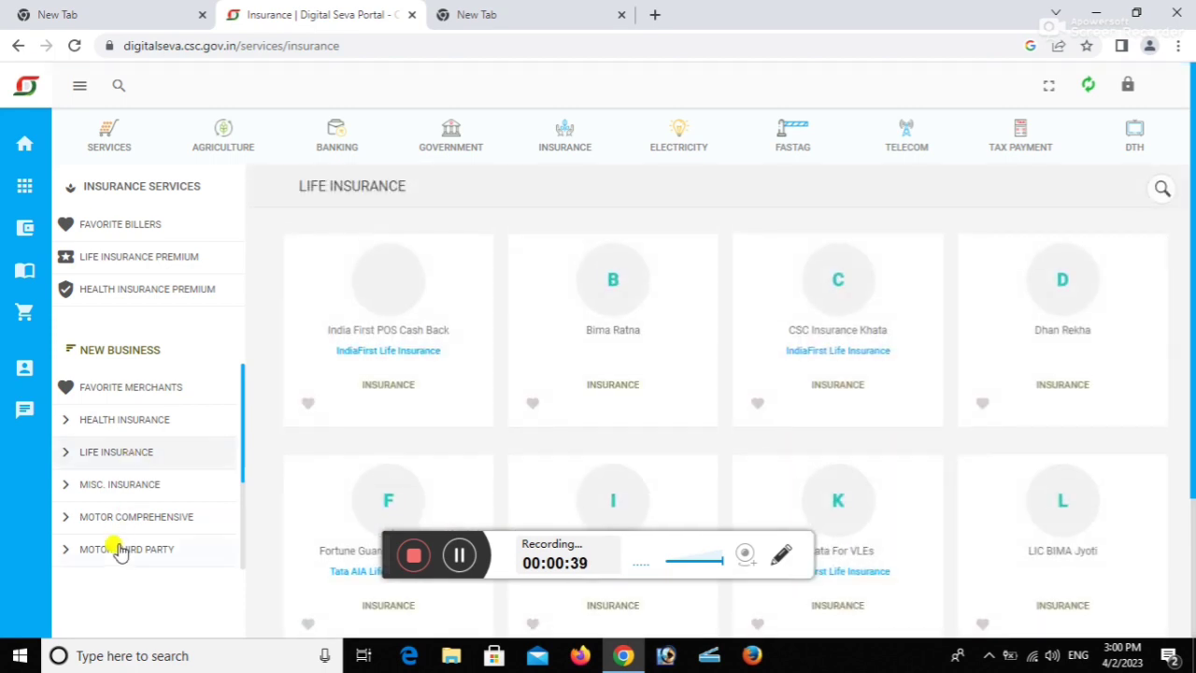
pyautogui.click(118, 551)
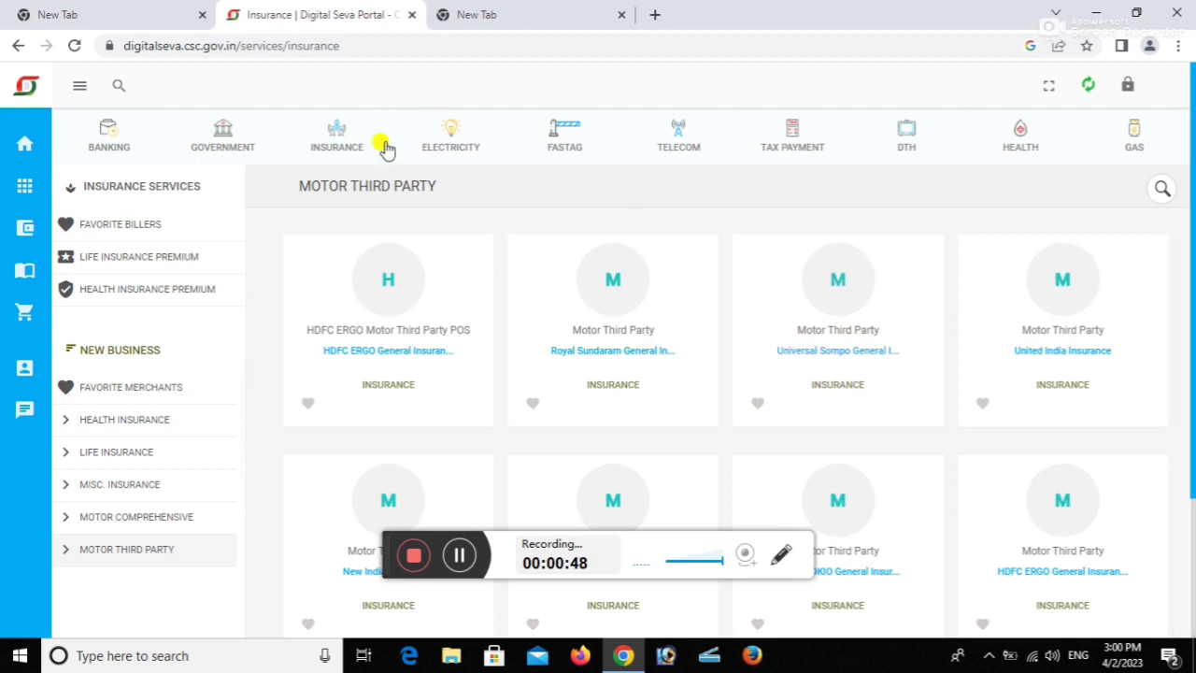
pyautogui.scroll(-1, 467, 221)
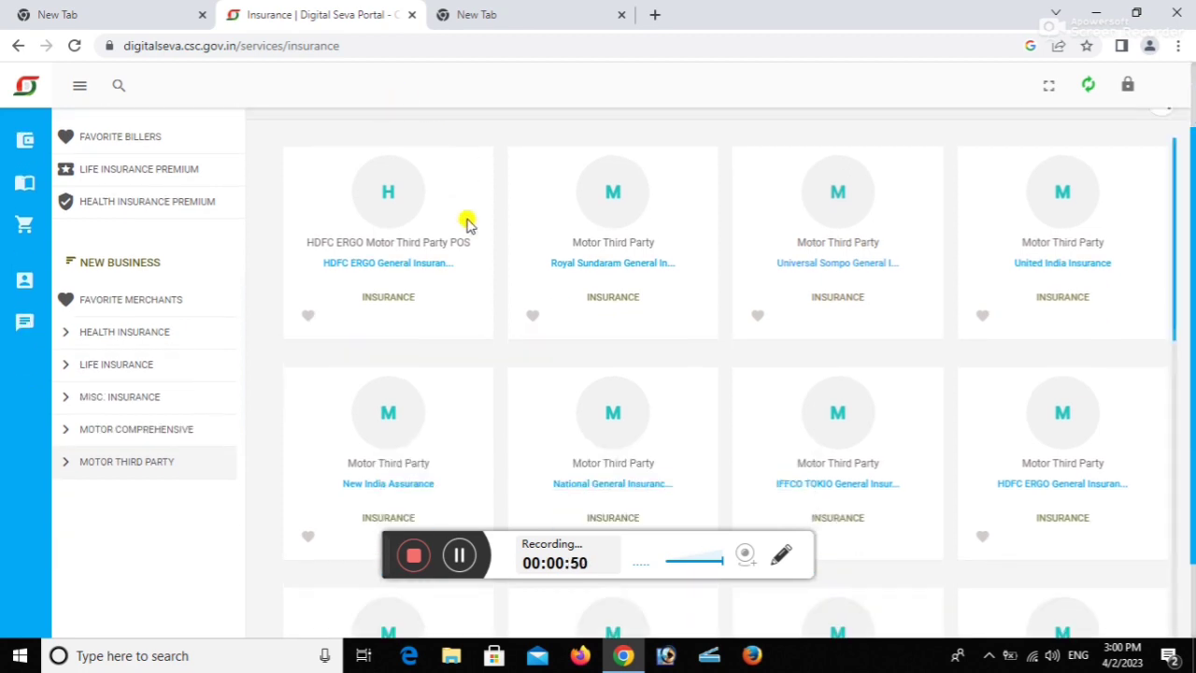
pyautogui.scroll(-5, 467, 224)
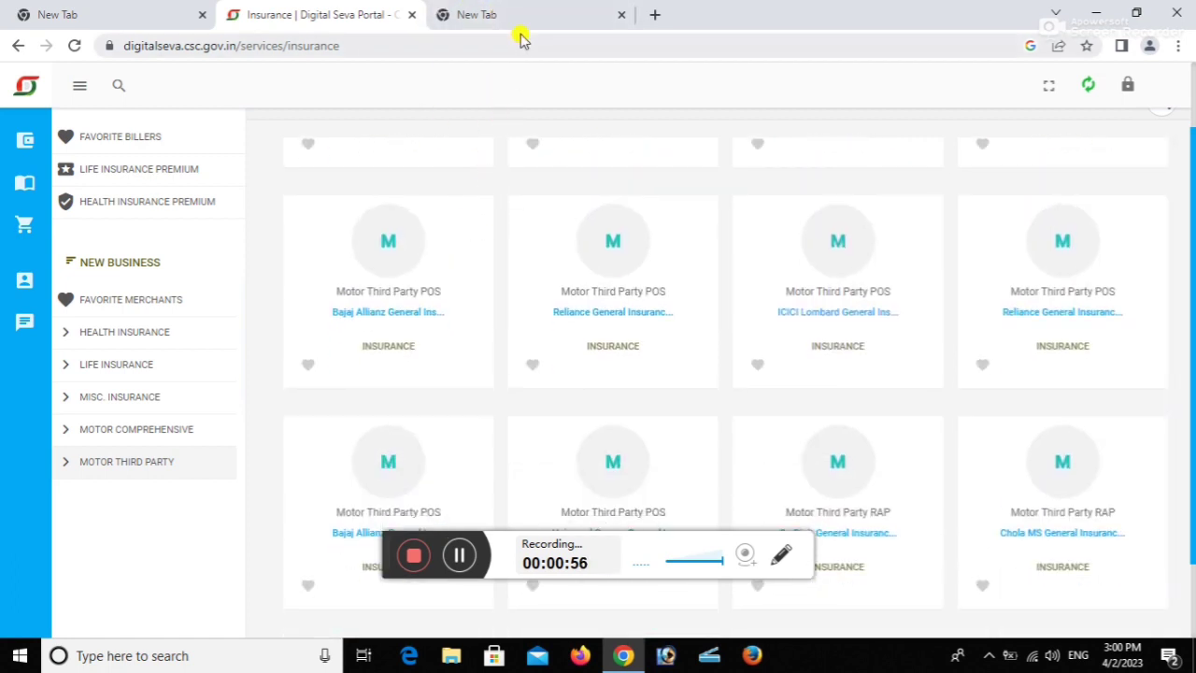
# Search Google for "rap csc login" in the other empty browser tab and open the CSC RAP result on csccloud.in.
pyautogui.moveTo(526, 25)
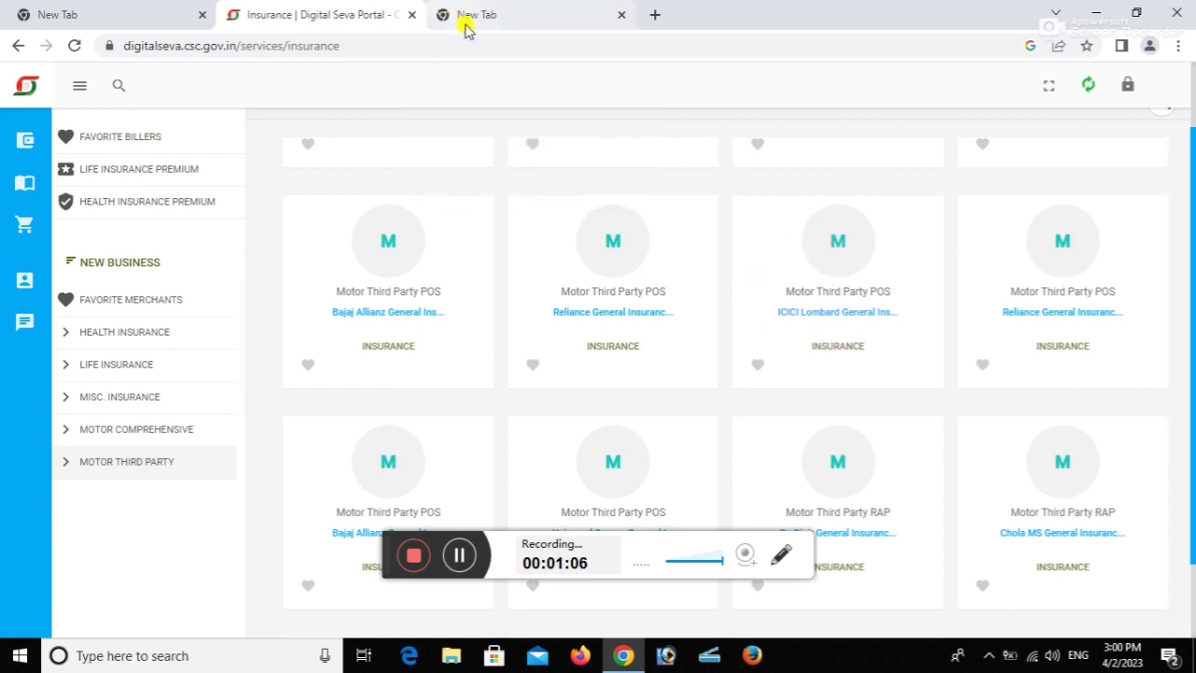
pyautogui.click(545, 17)
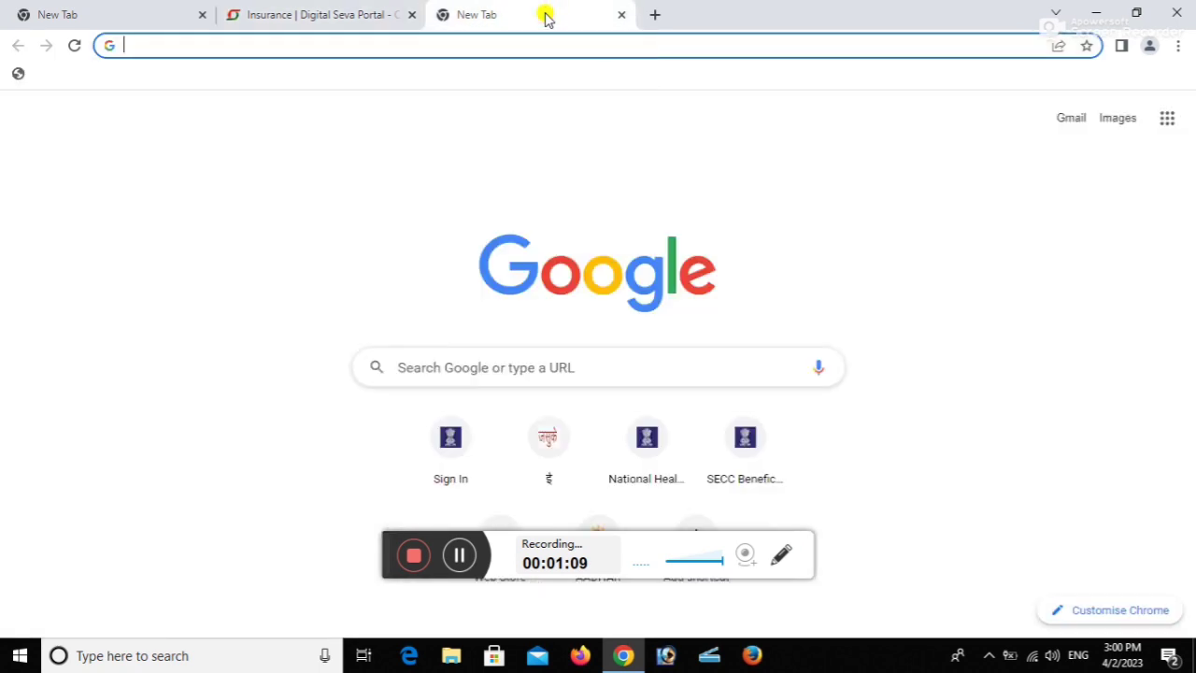
pyautogui.click(562, 374)
pyautogui.write('ra')
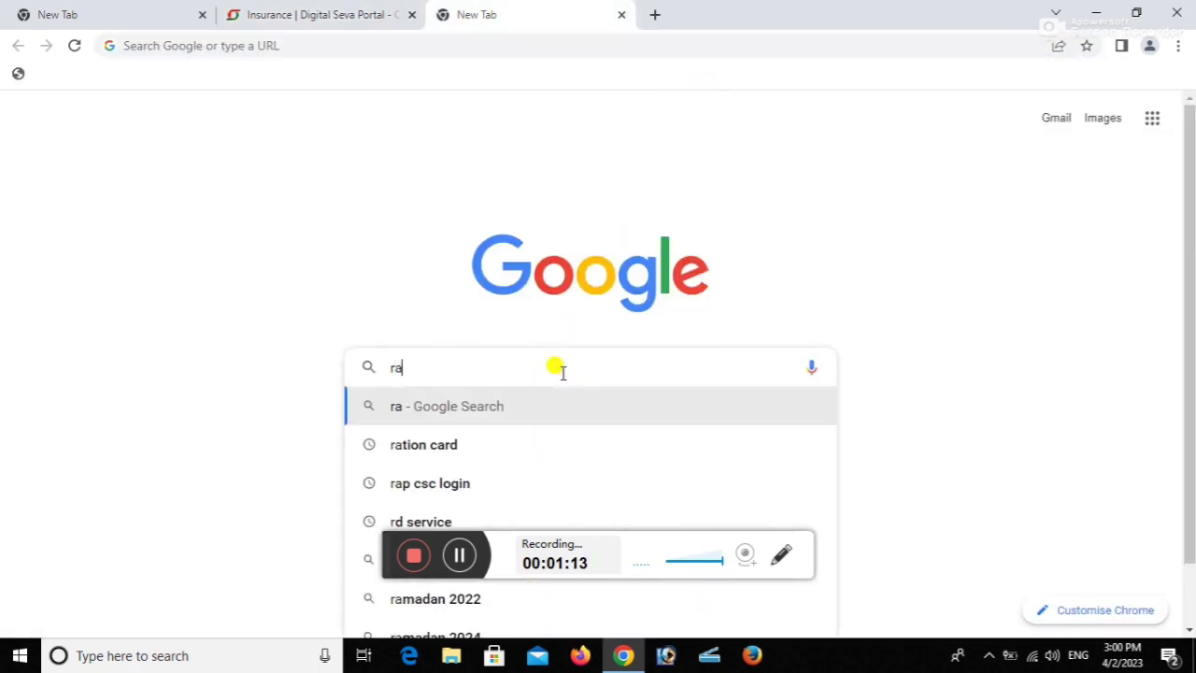
pyautogui.write('p')
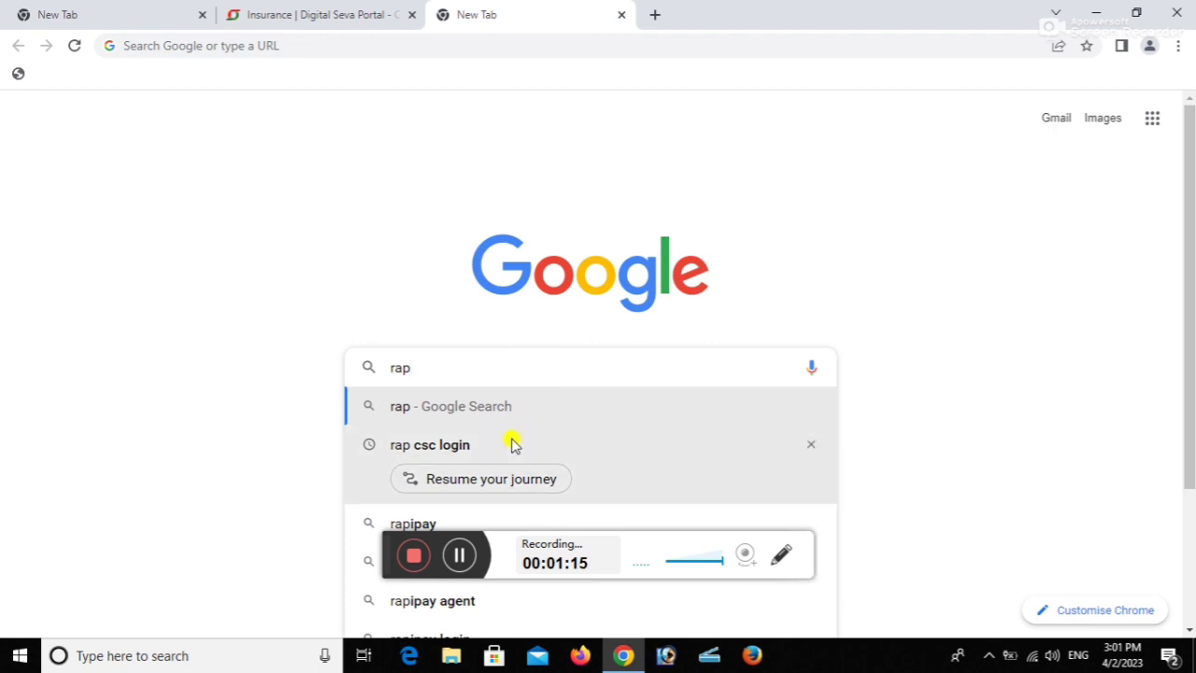
pyautogui.click(513, 445)
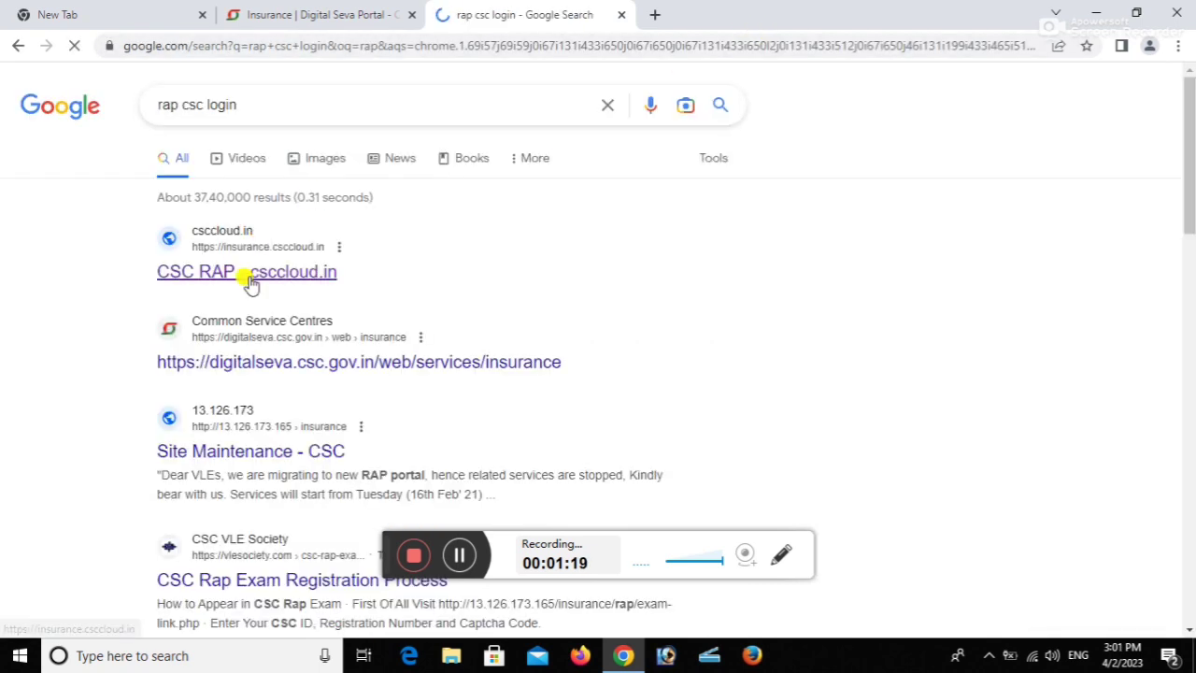
pyautogui.click(298, 271)
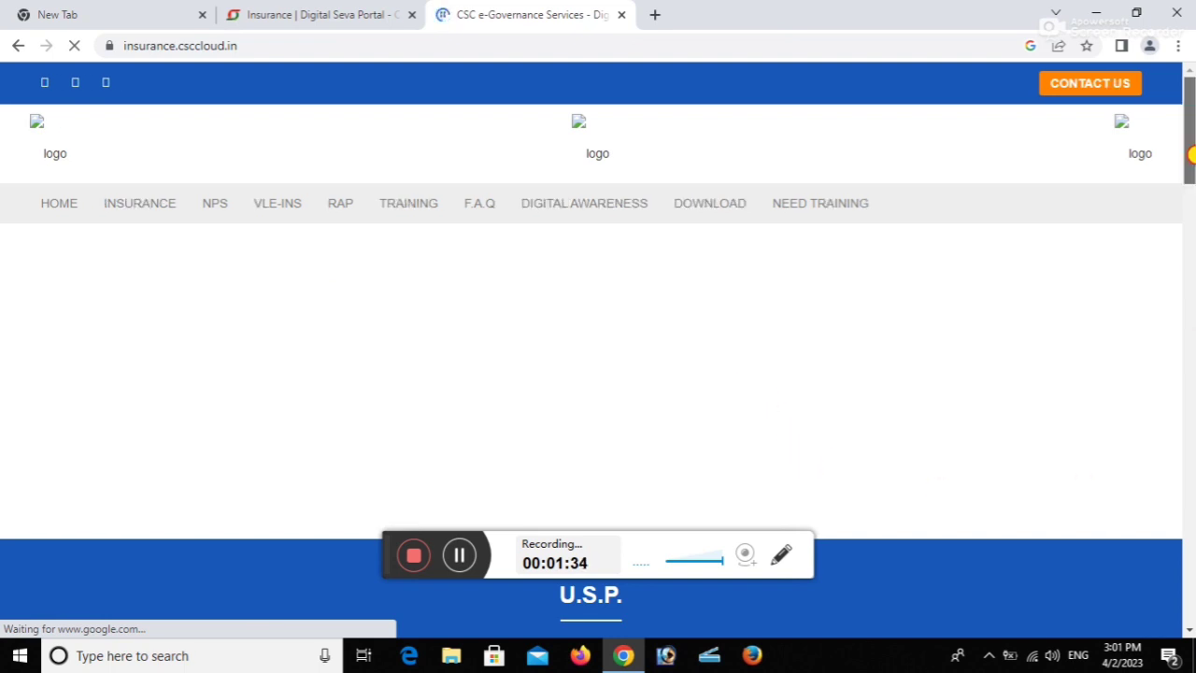
# Open the VLE-INS registration form on the CSC insurance site.
pyautogui.moveTo(1191, 156); pyautogui.dragTo(1191, 187)
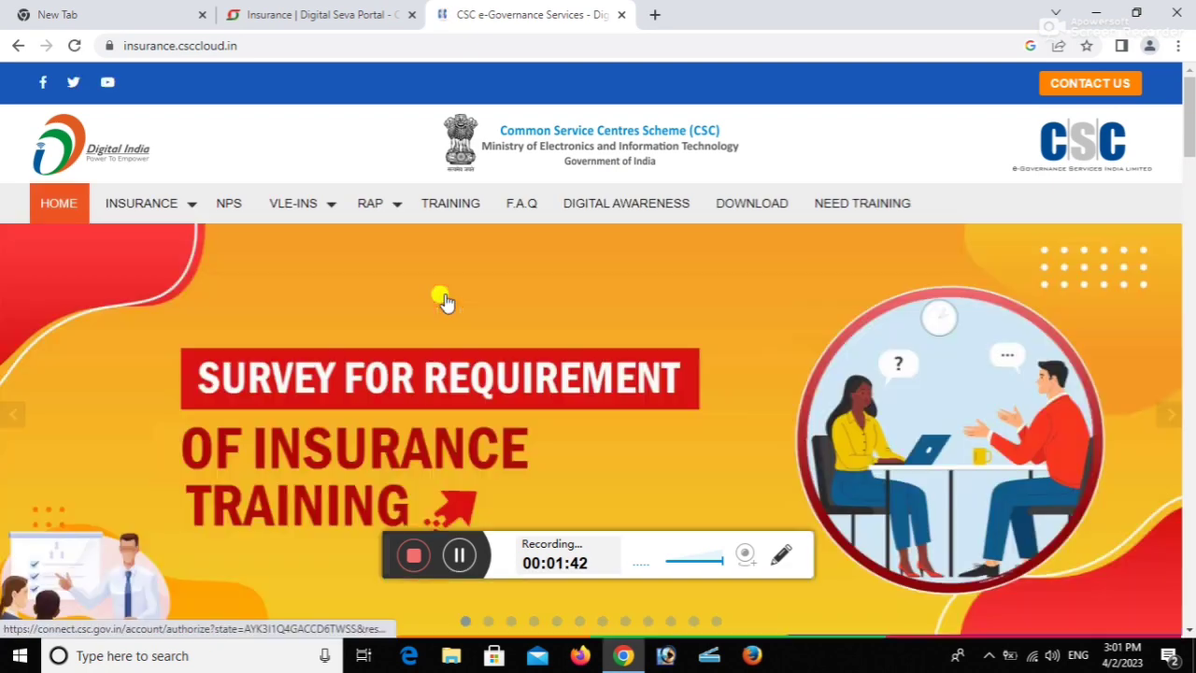
pyautogui.moveTo(299, 207)
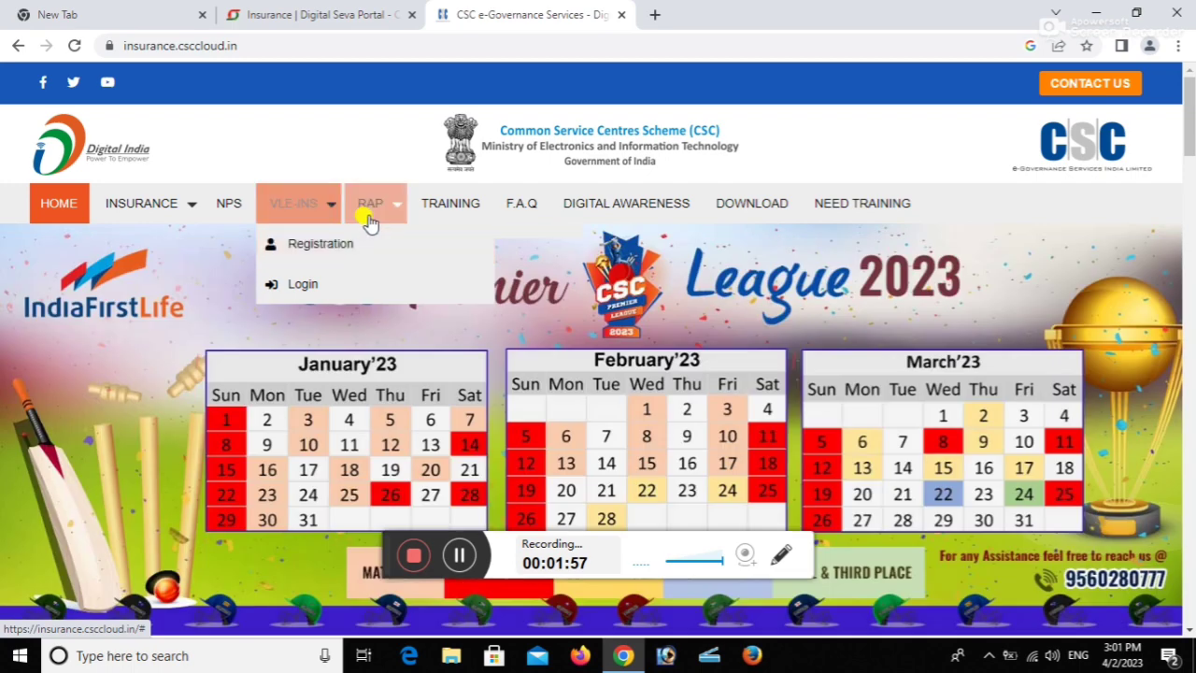
pyautogui.moveTo(387, 208)
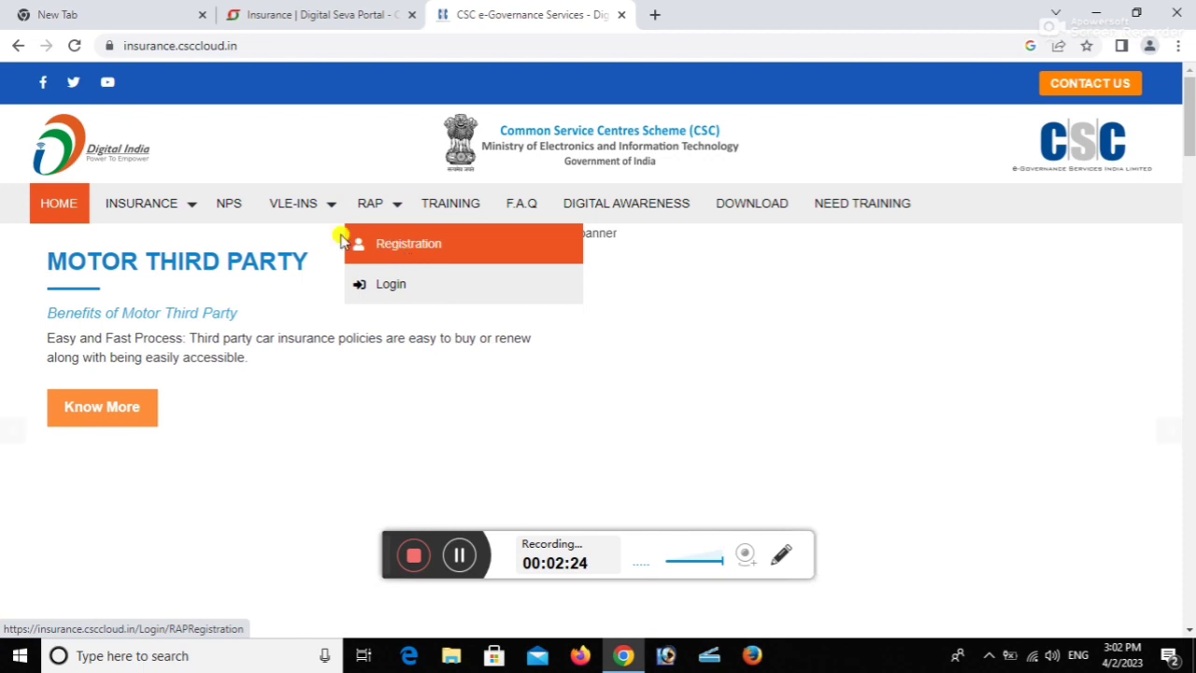
pyautogui.click(319, 243)
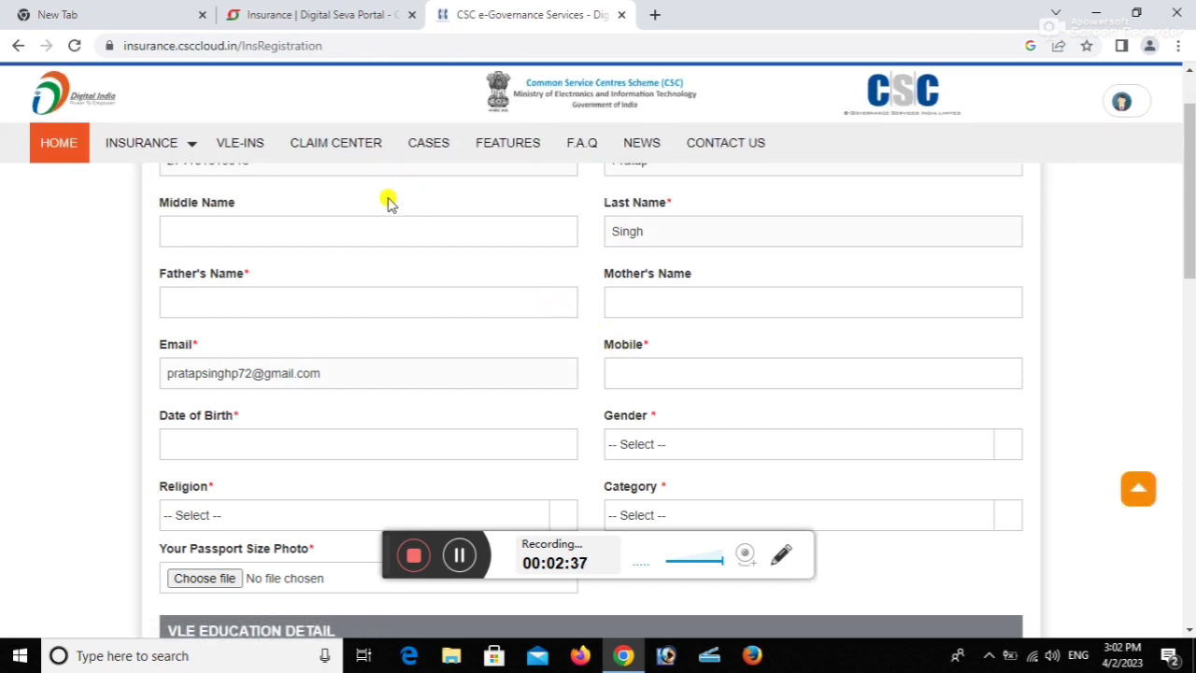
# Review the personal information fields, including middle name, father's name, mother's name, mobile and date of birth, without filling them in.
pyautogui.scroll(3, 476, 219)
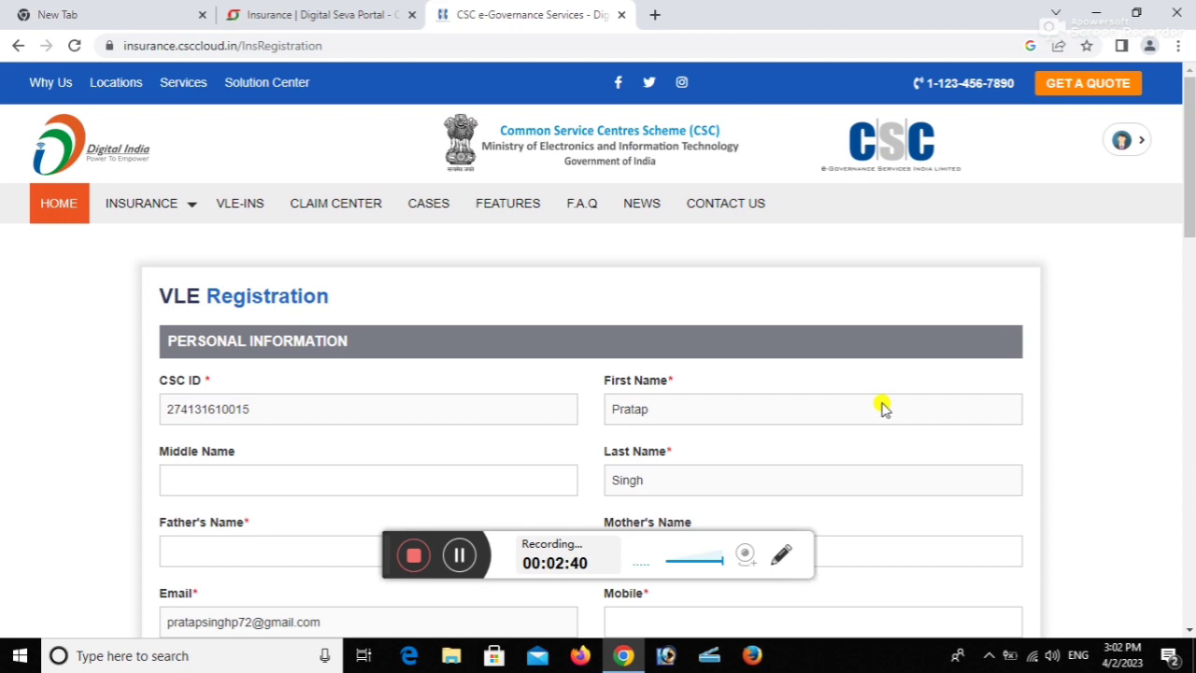
pyautogui.scroll(-3, 883, 406)
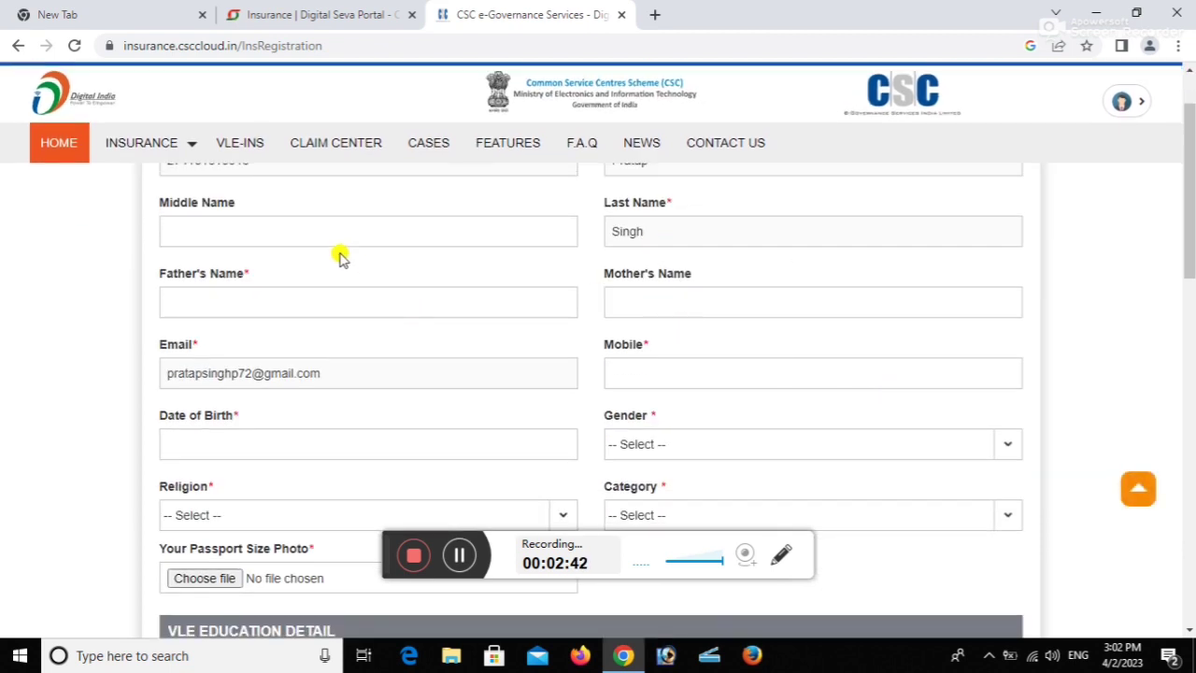
pyautogui.click(277, 229)
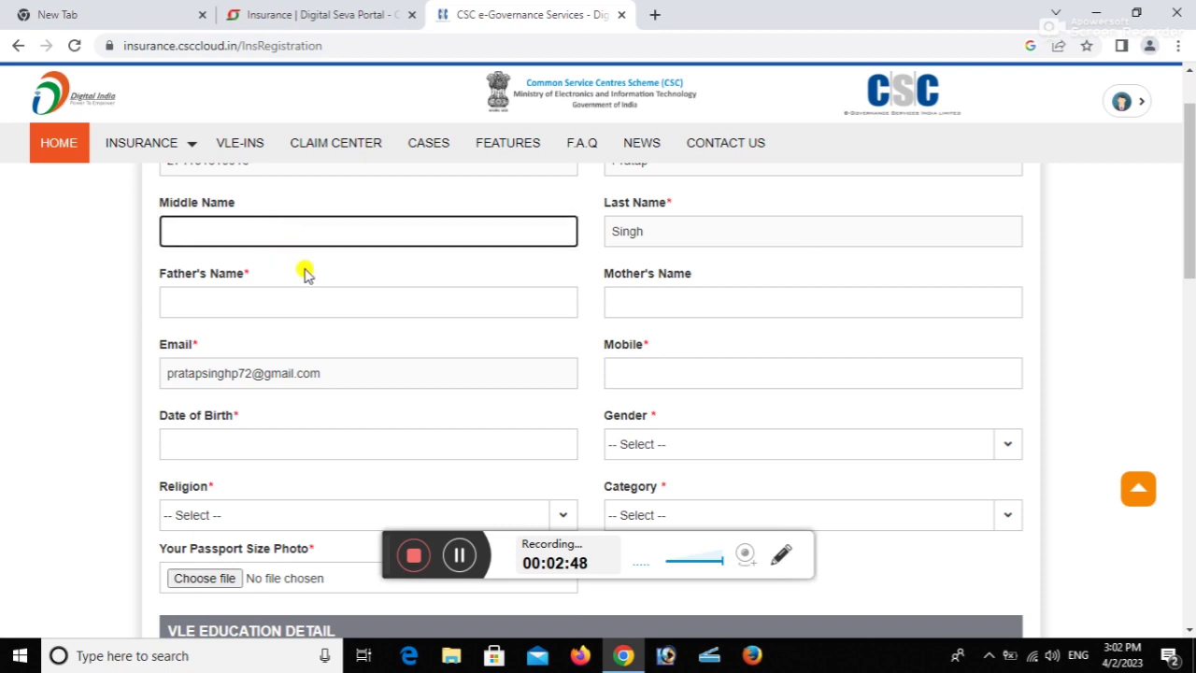
pyautogui.click(200, 301)
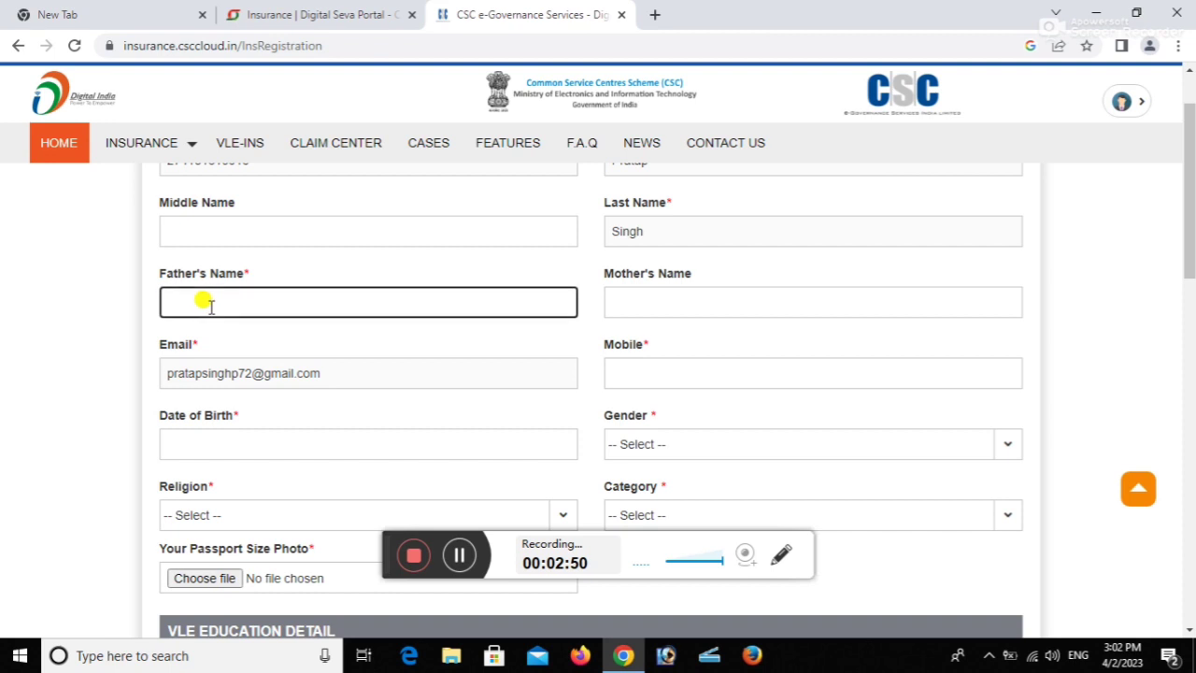
pyautogui.click(627, 303)
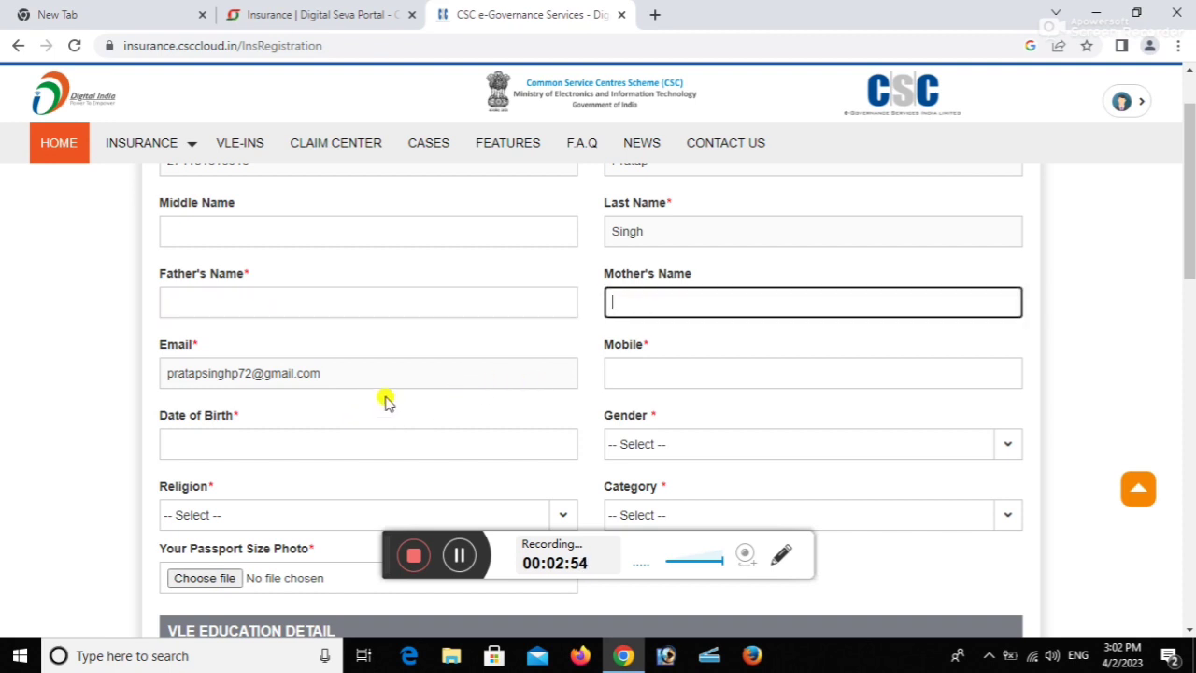
pyautogui.click(741, 376)
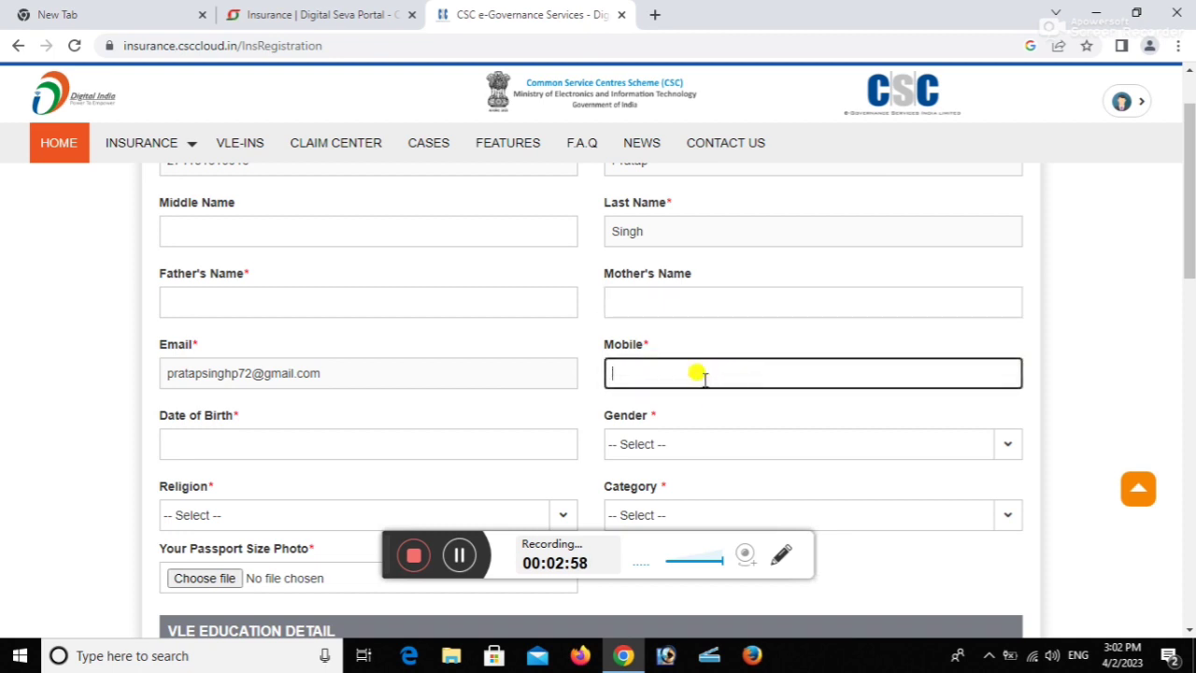
pyautogui.click(360, 446)
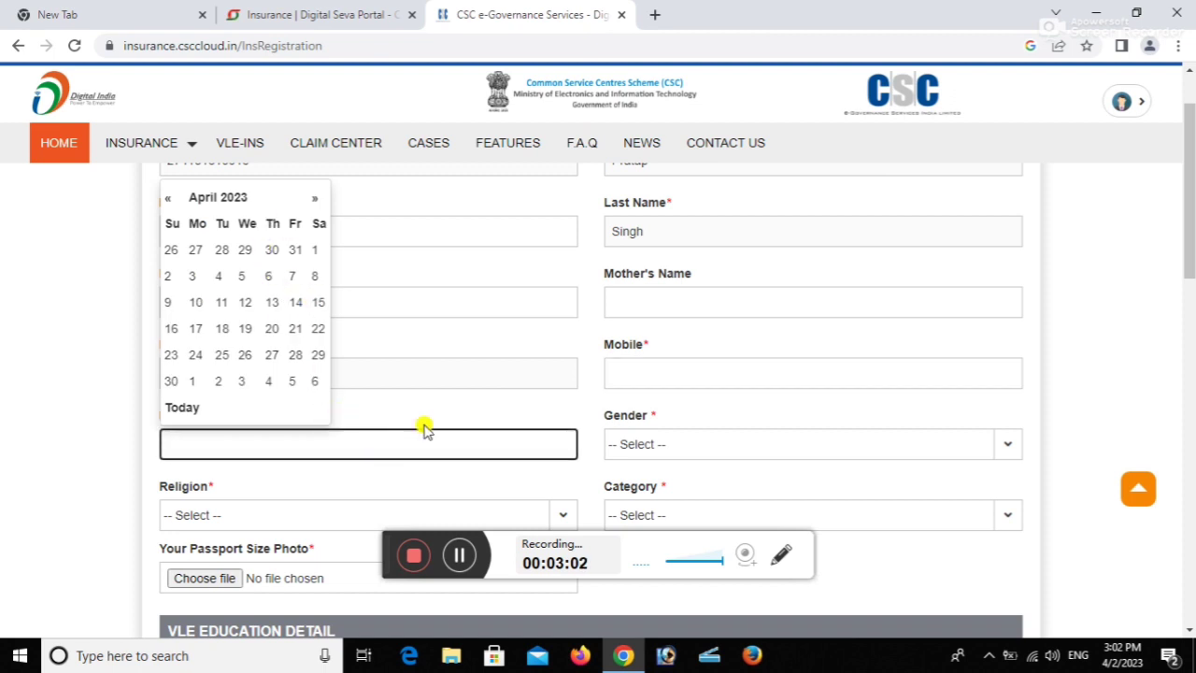
# Set the gender to Male and the religion to Hindu, and view the category options without choosing one.
pyautogui.click(661, 444)
pyautogui.click(652, 482)
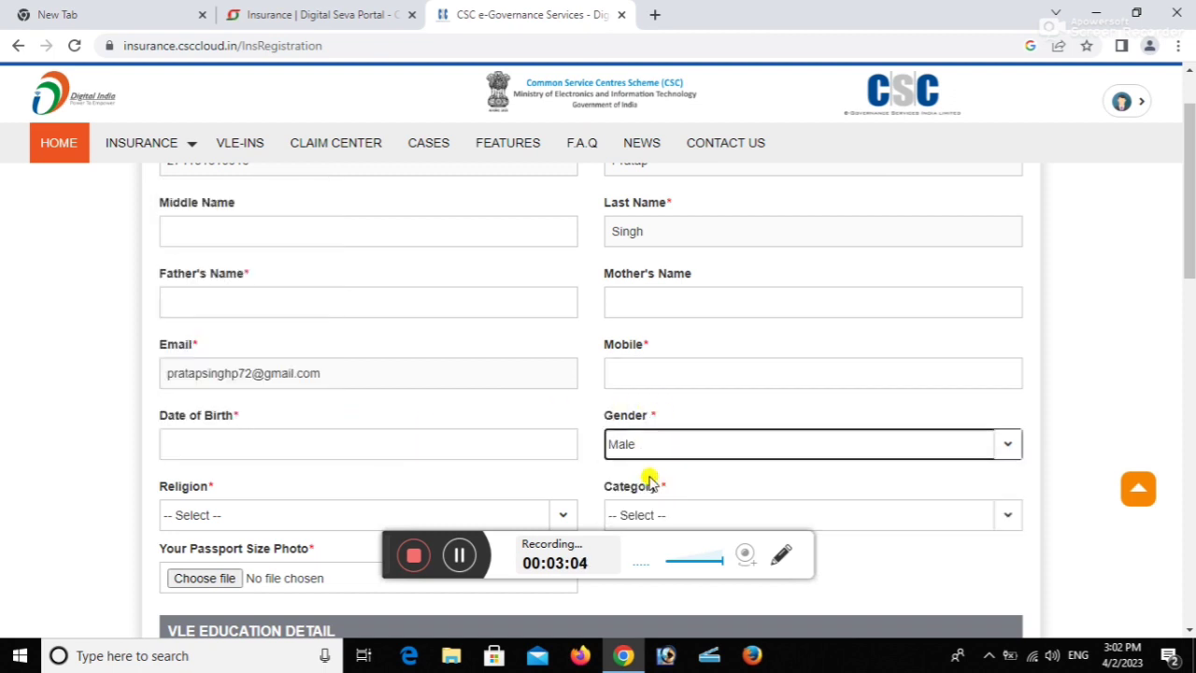
pyautogui.scroll(-1, 672, 449)
pyautogui.click(329, 431)
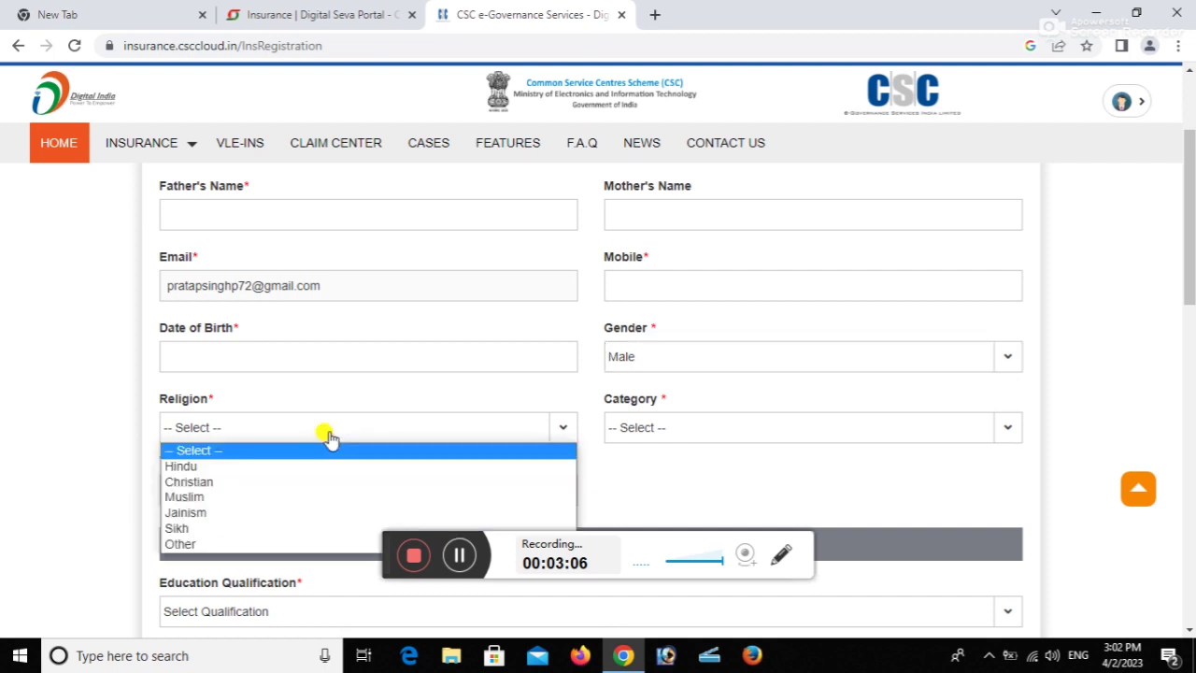
pyautogui.click(316, 473)
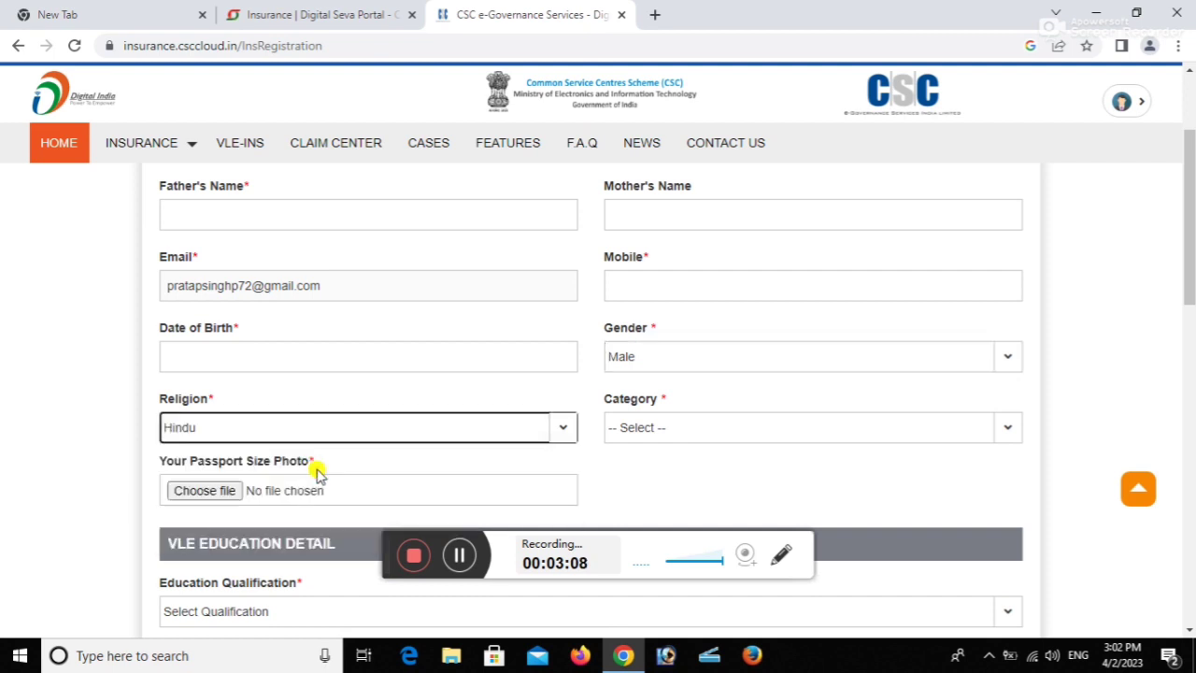
pyautogui.click(657, 428)
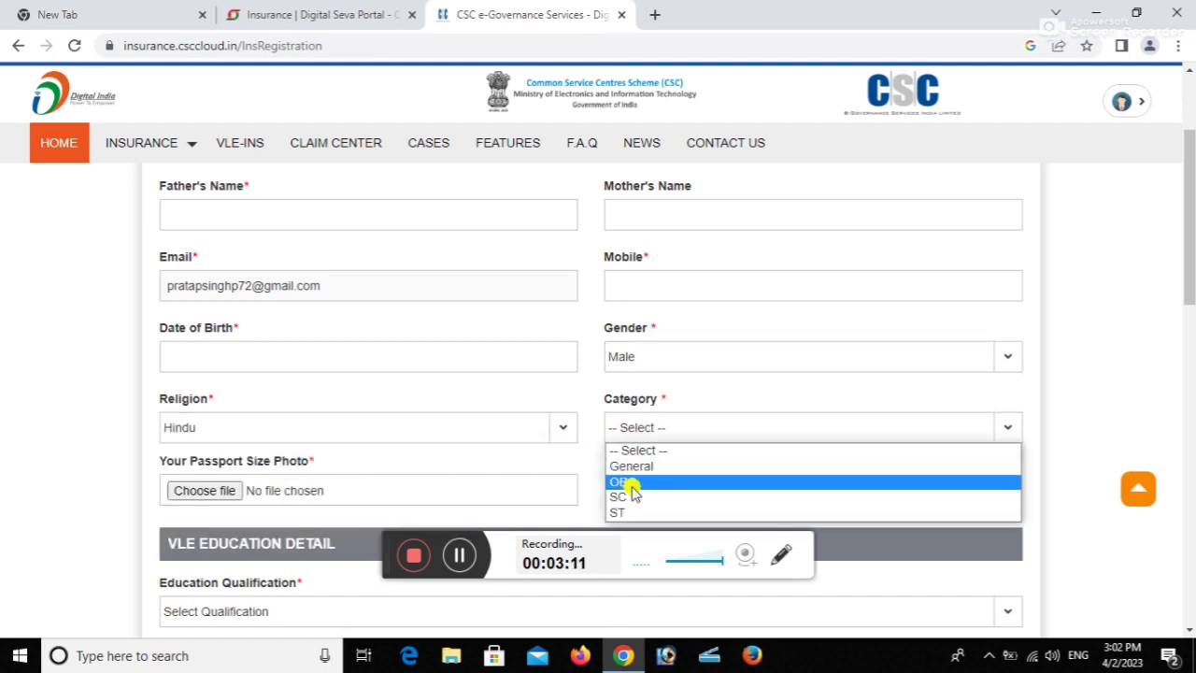
pyautogui.click(526, 462)
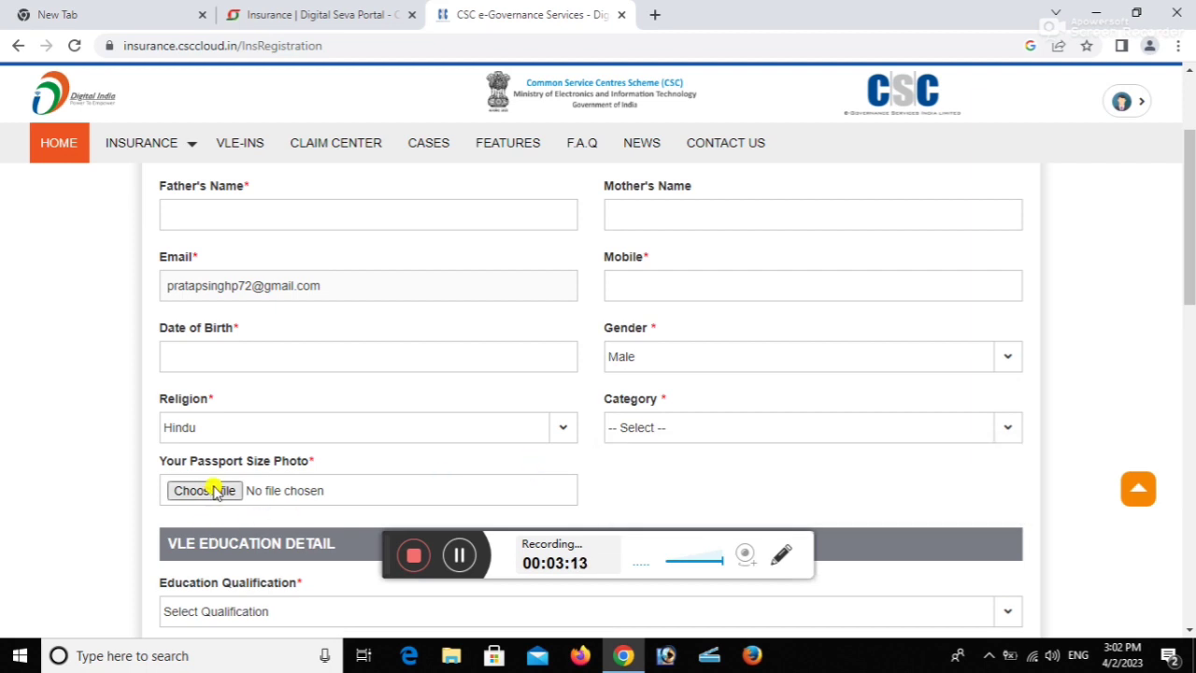
# Set the education qualification to PG in the VLE education detail section.
pyautogui.scroll(-2, 433, 427)
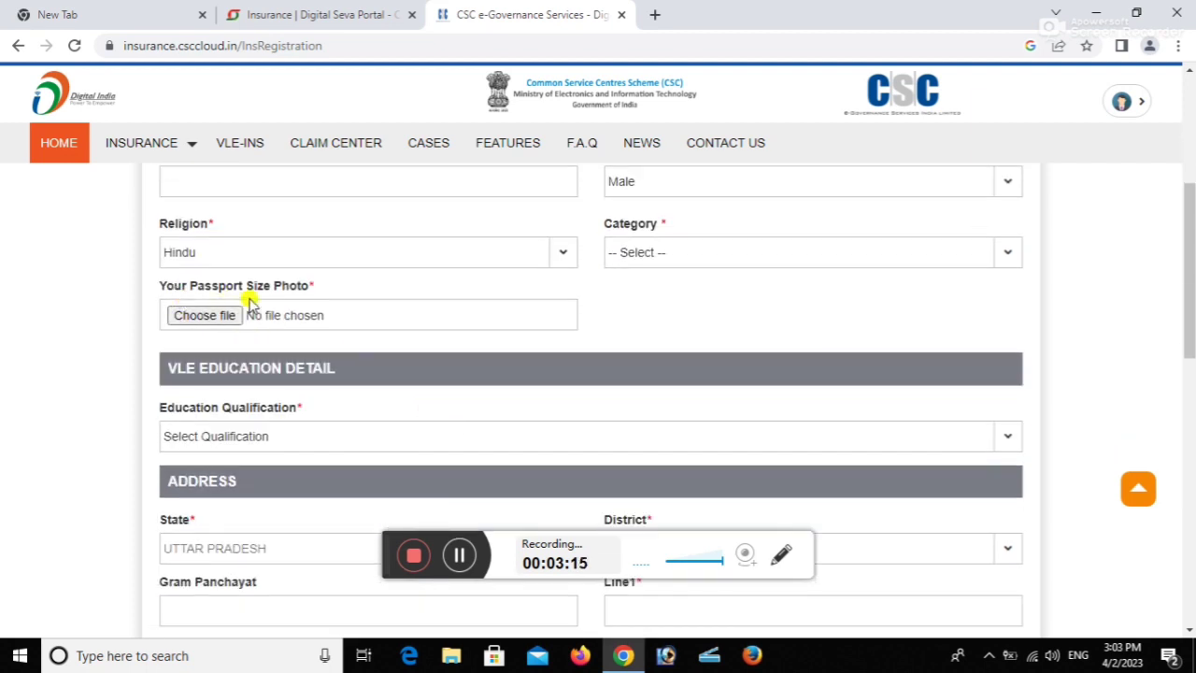
pyautogui.scroll(-1, 251, 391)
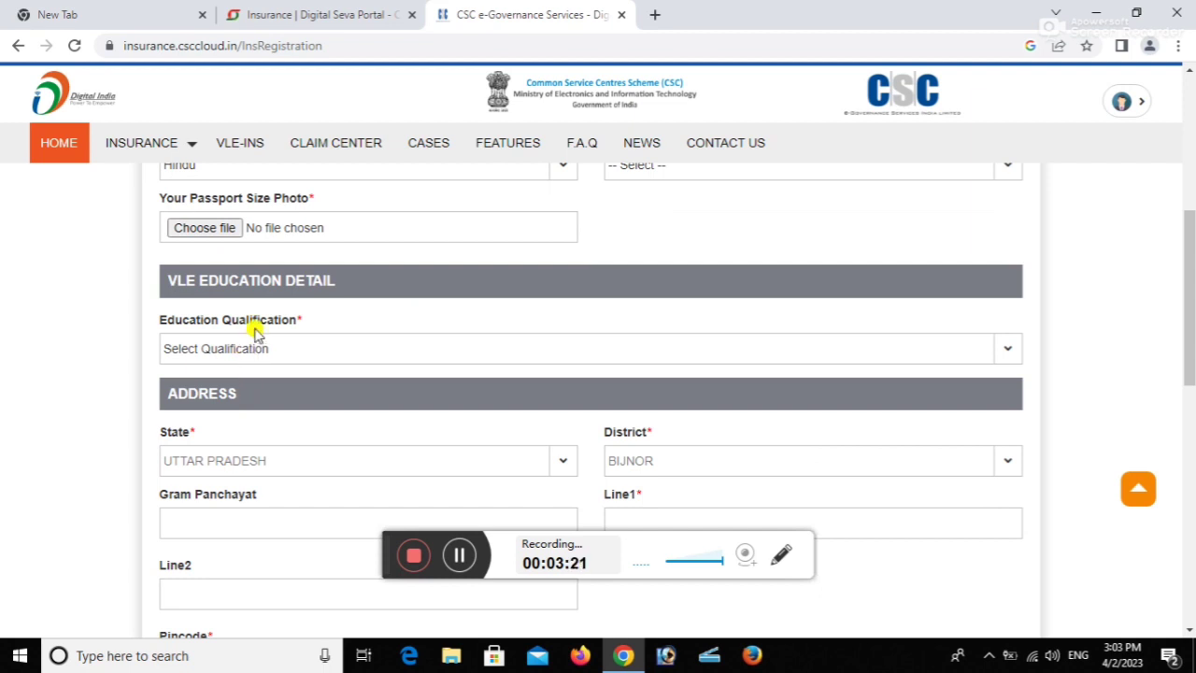
pyautogui.click(259, 351)
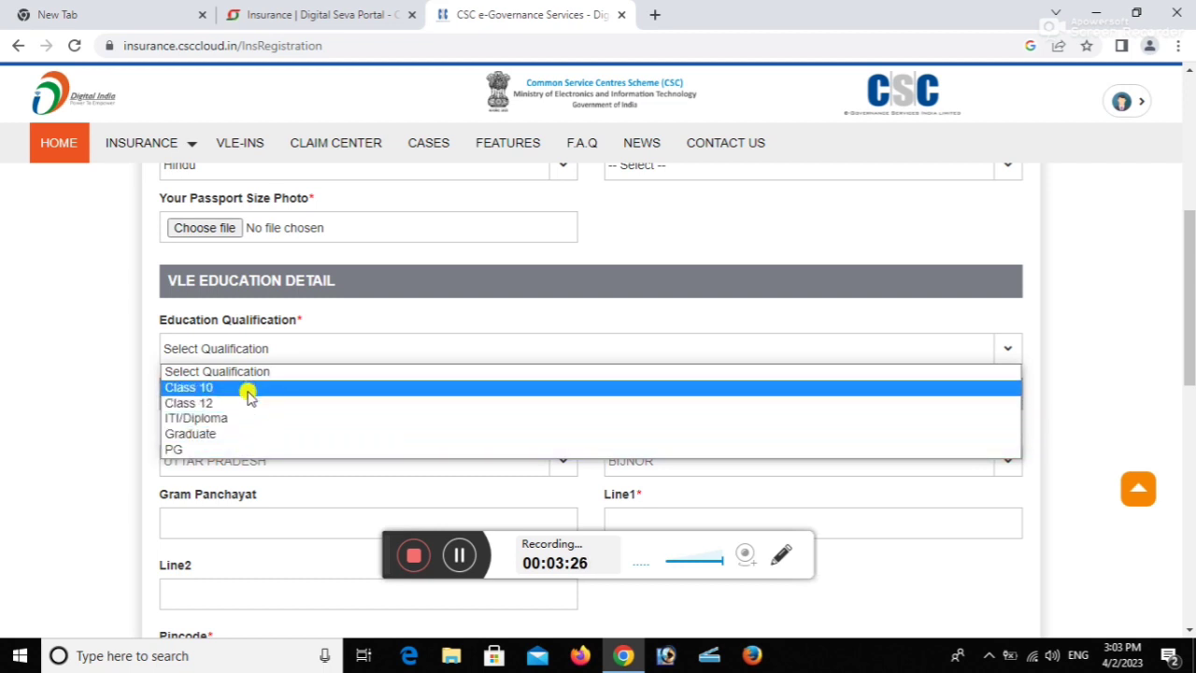
pyautogui.click(225, 451)
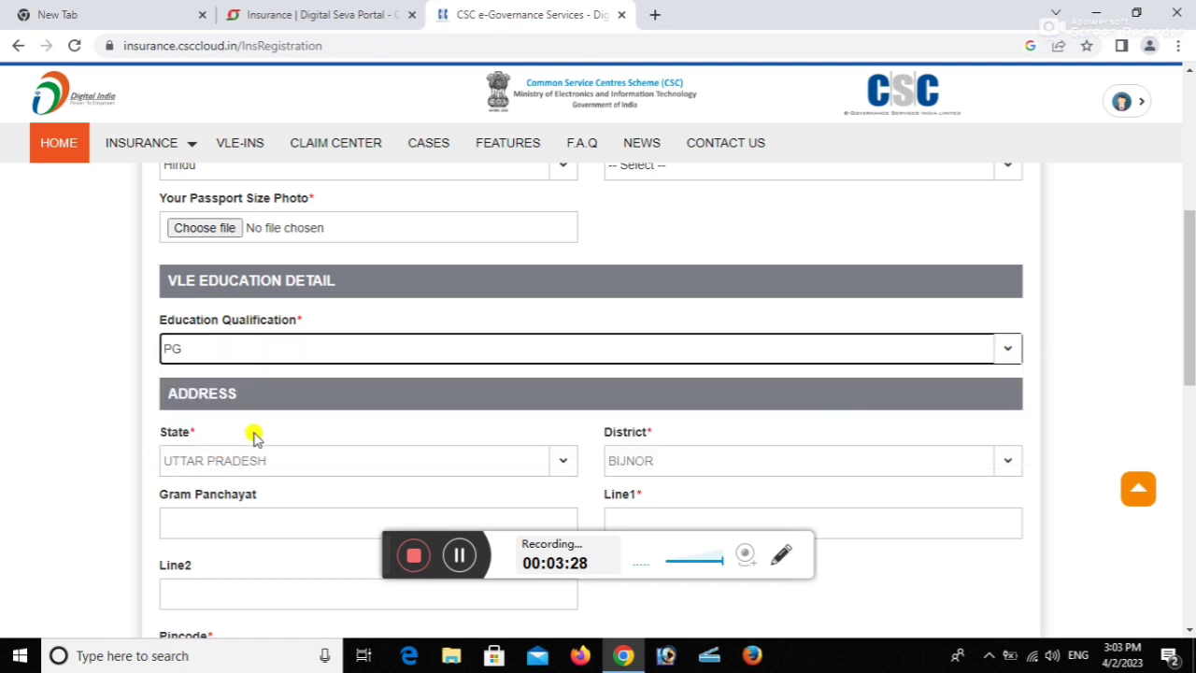
# Review the address fields, including district, Gram Panchayat, address lines and pincode, without filling them in.
pyautogui.scroll(-1, 295, 437)
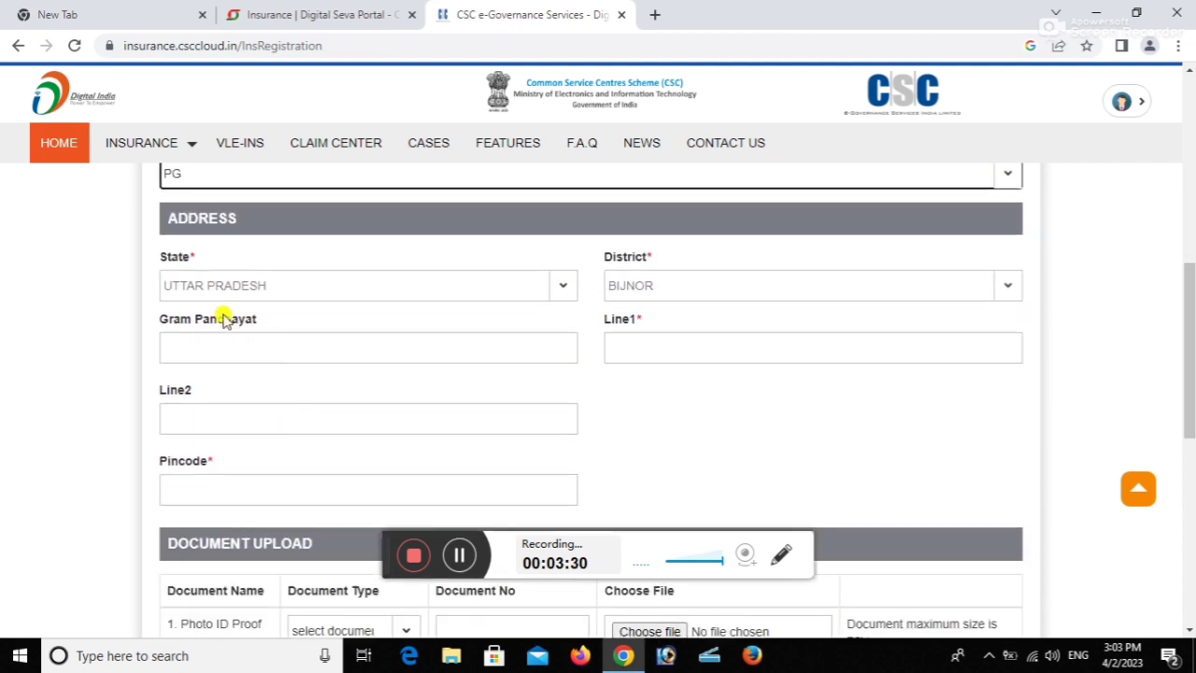
pyautogui.click(622, 286)
pyautogui.click(320, 349)
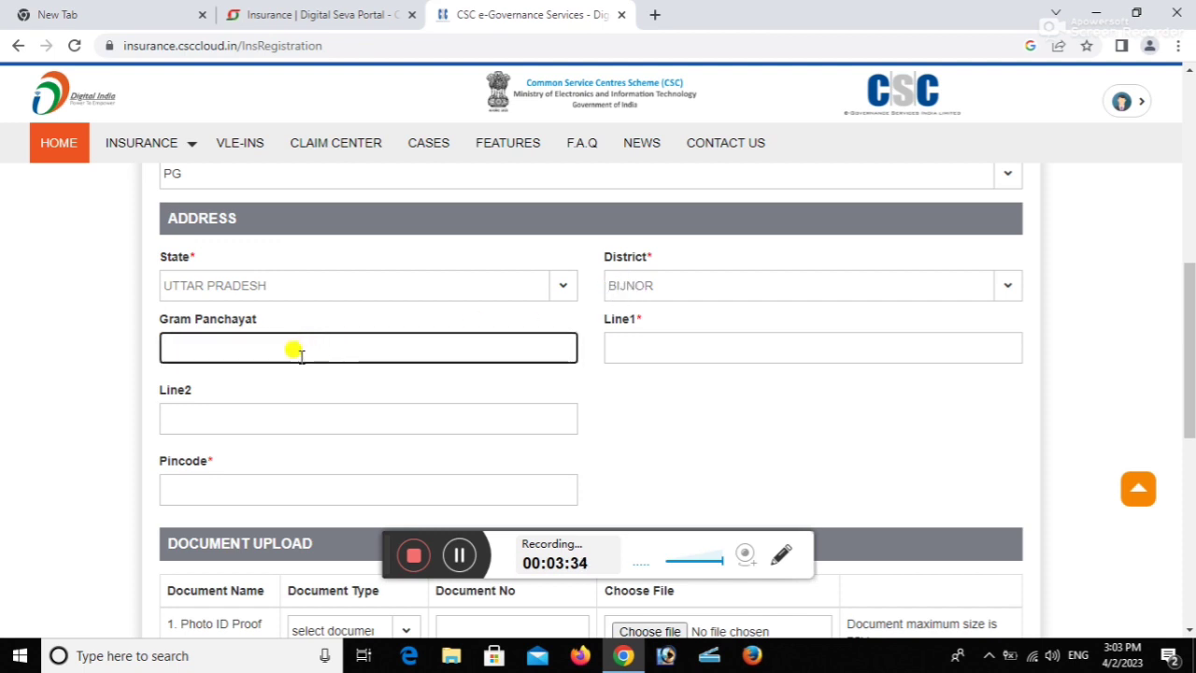
pyautogui.click(634, 342)
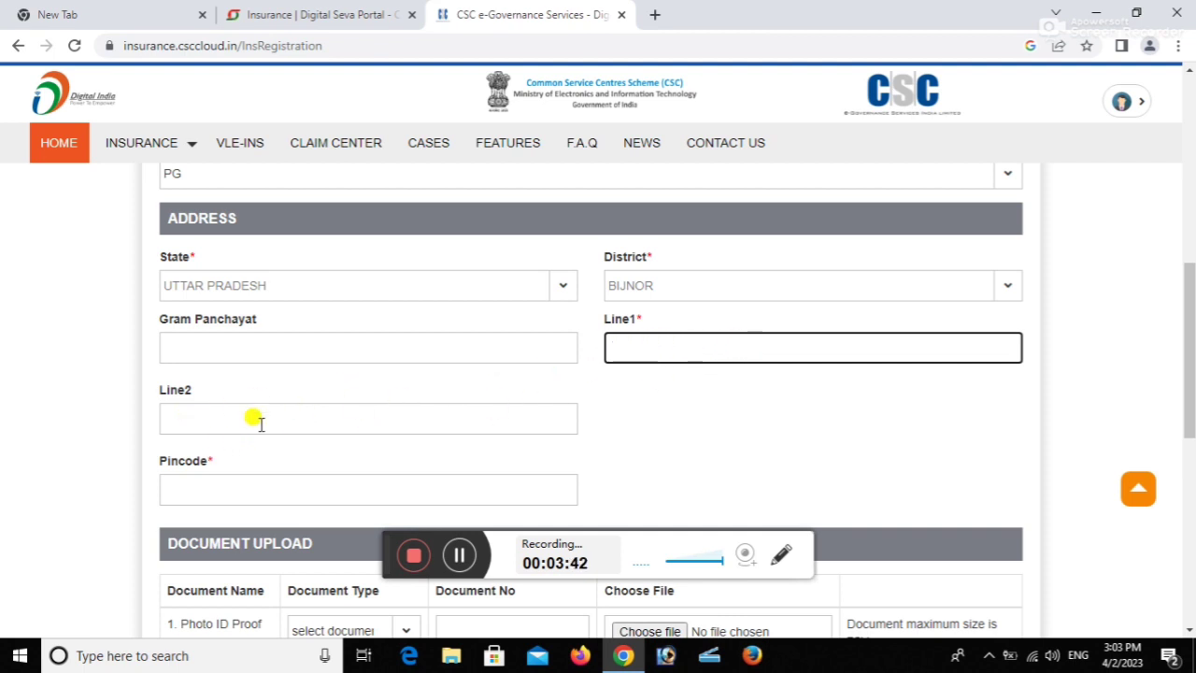
pyautogui.scroll(-1, 253, 421)
pyautogui.click(201, 396)
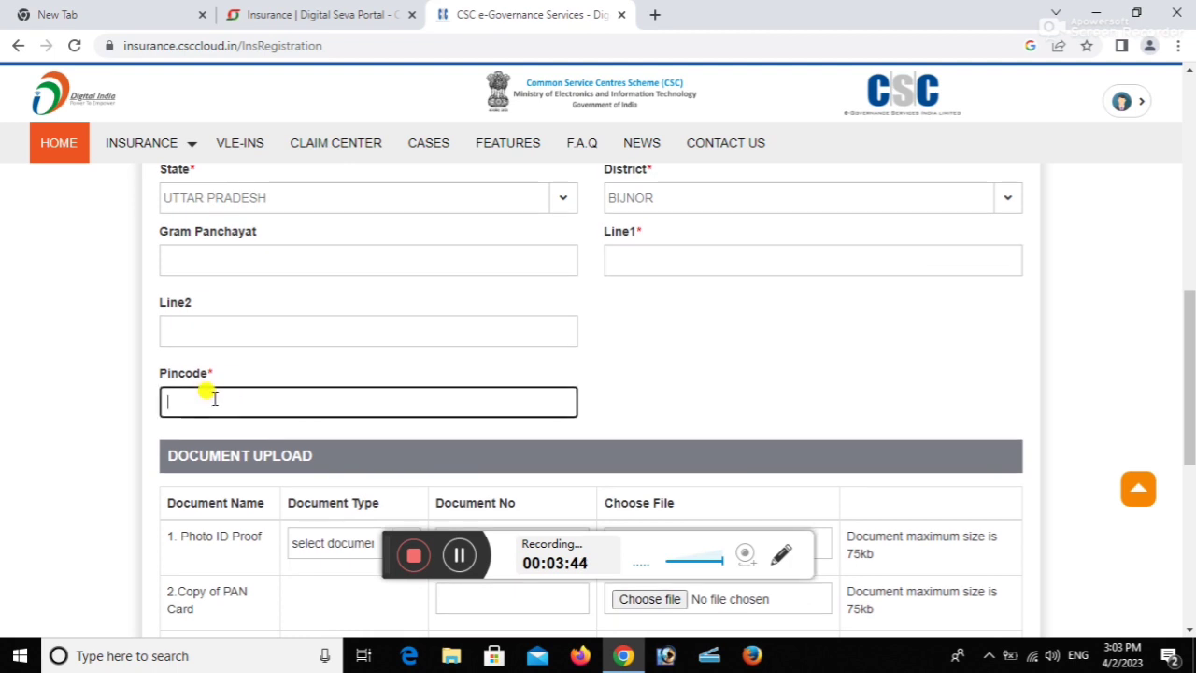
# Set the Photo ID Proof document type to Aadhar Card, and review the document number, file upload and payment options without submitting.
pyautogui.scroll(-2, 741, 347)
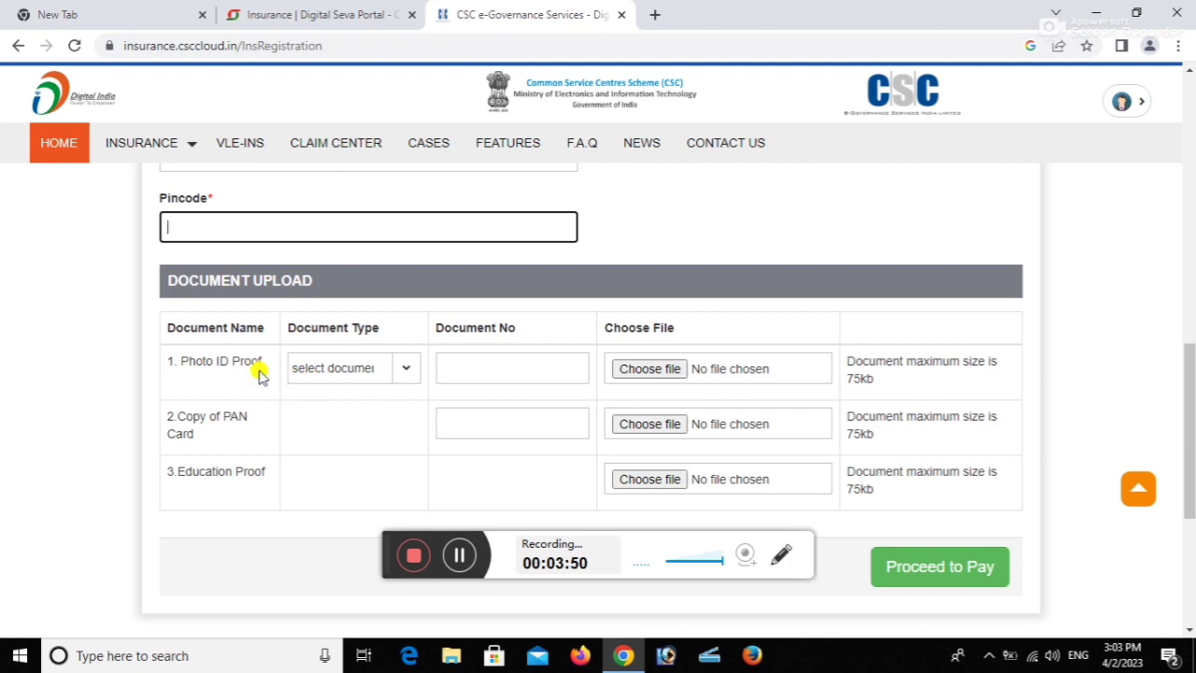
pyautogui.click(317, 373)
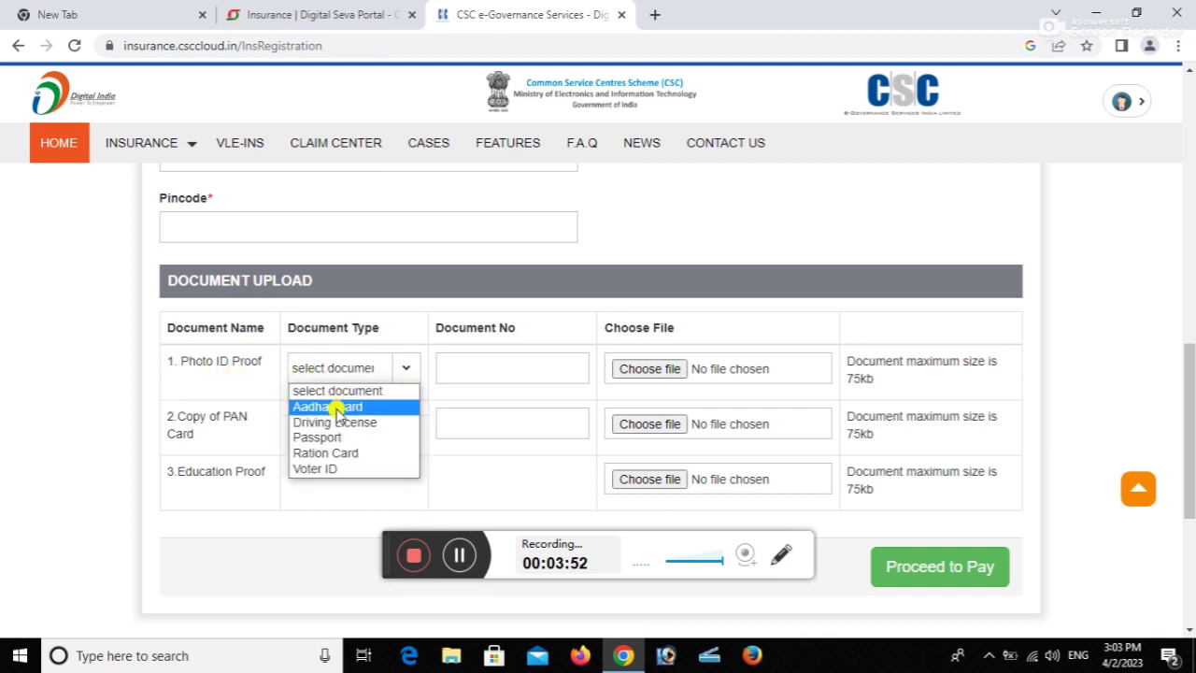
pyautogui.click(332, 407)
pyautogui.click(513, 372)
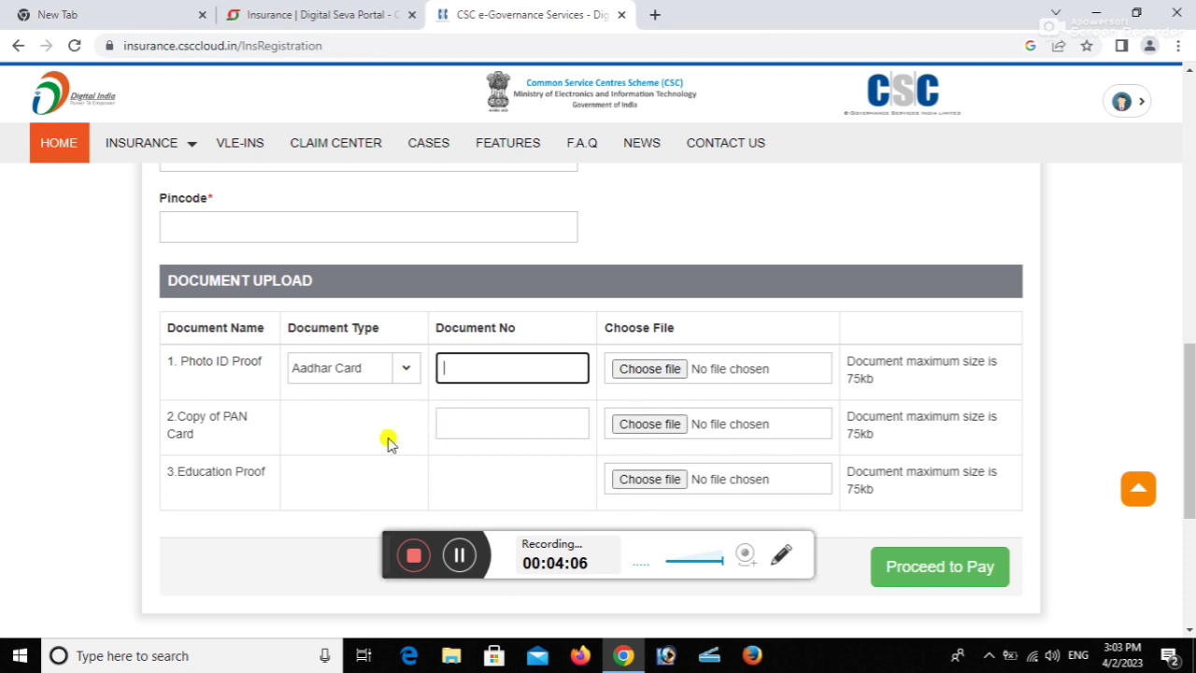
pyautogui.click(461, 419)
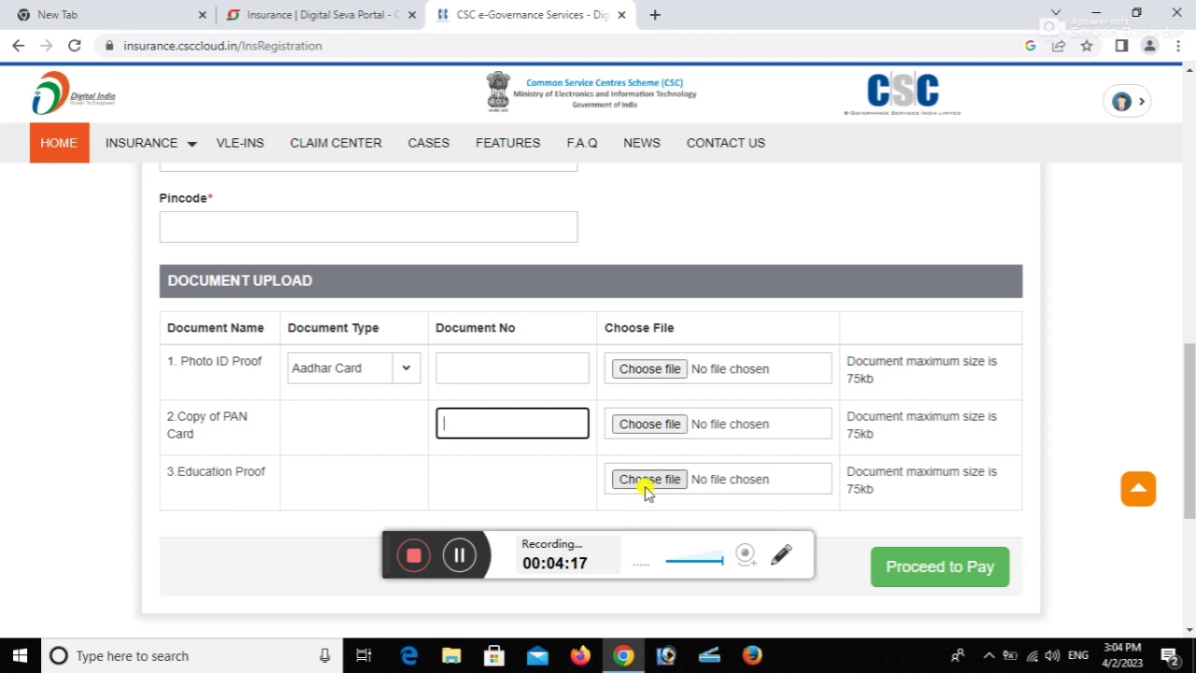
pyautogui.moveTo(1190, 460); pyautogui.dragTo(1191, 480)
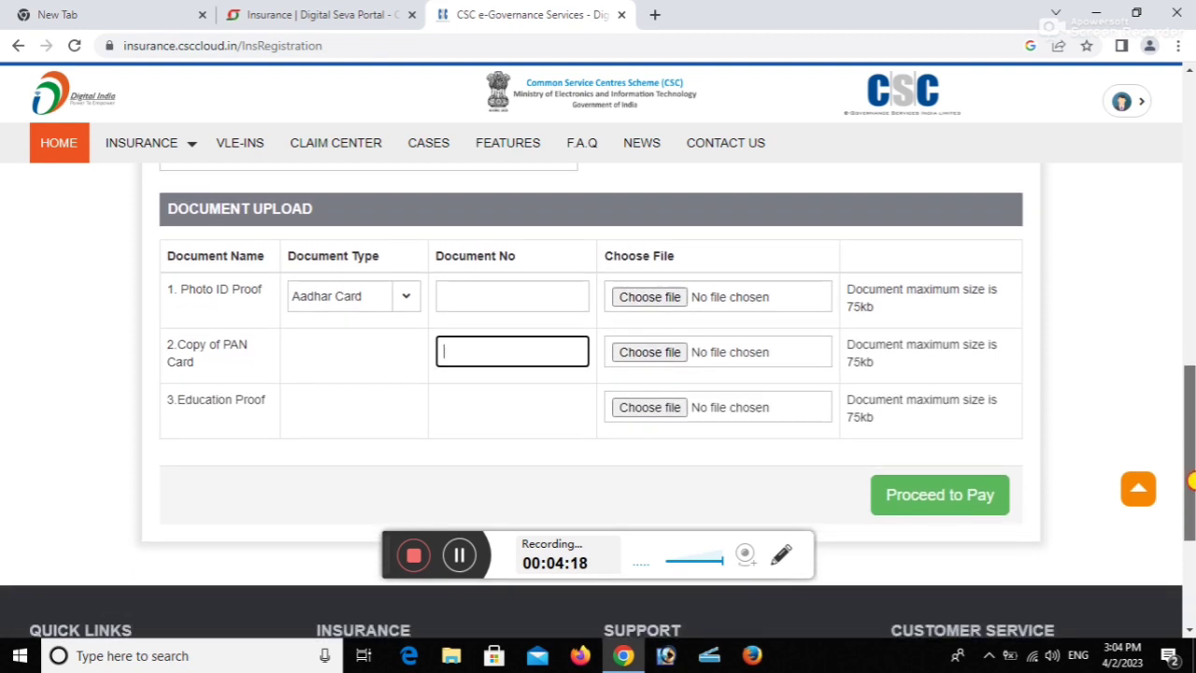
pyautogui.click(892, 505)
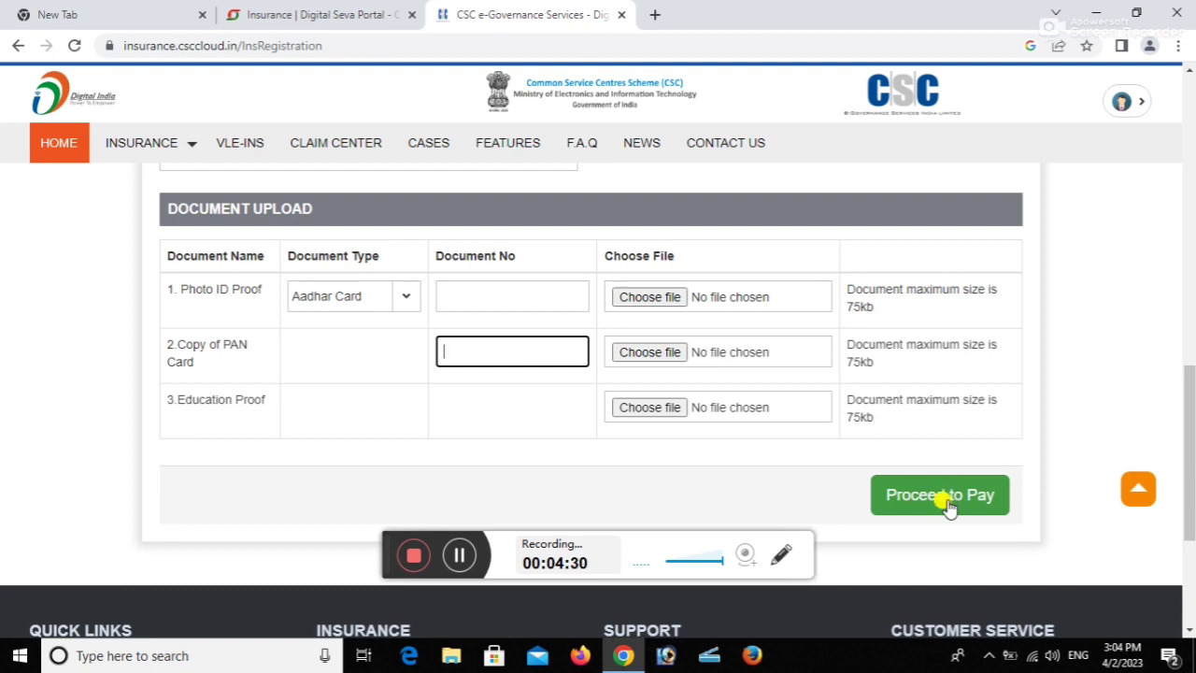
pyautogui.moveTo(1188, 441); pyautogui.dragTo(1191, 414)
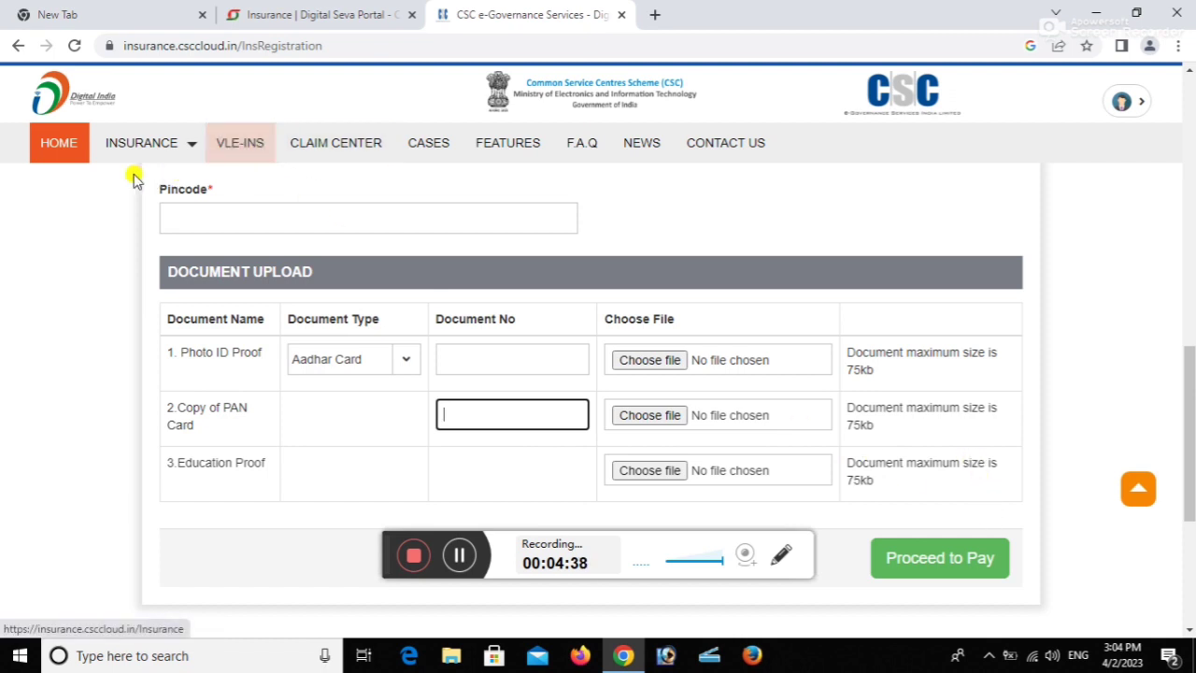
# Return to the insurance site's home page and open the RAP login to reach the training dashboard.
pyautogui.moveTo(174, 160)
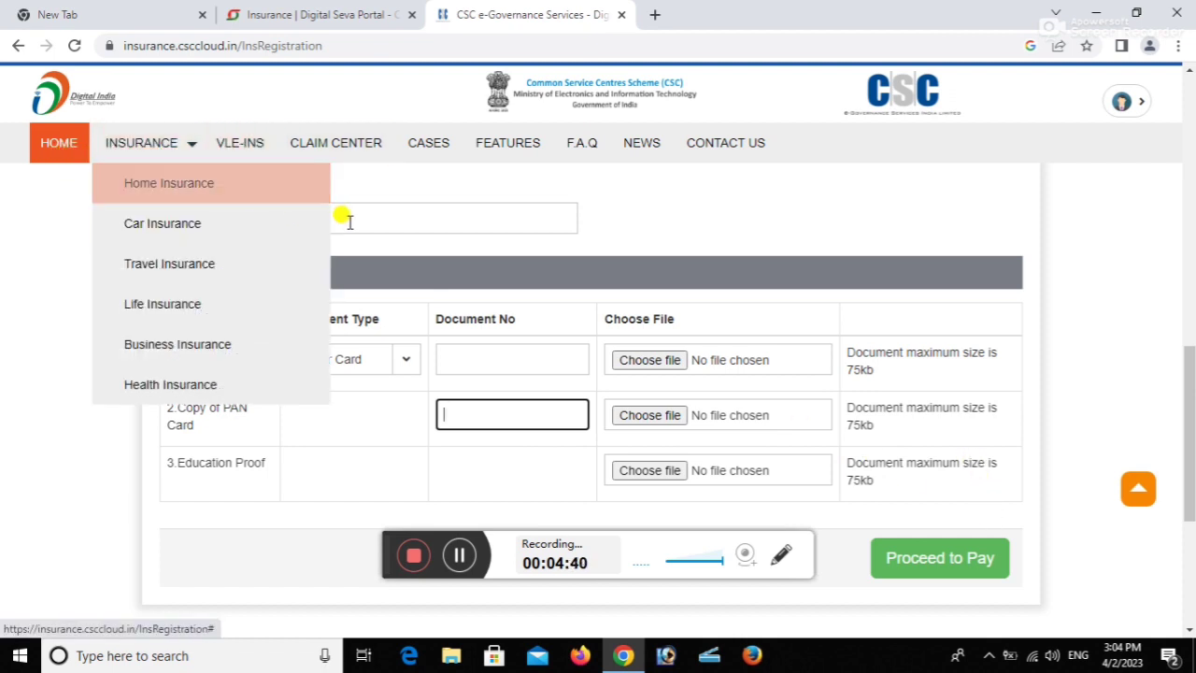
pyautogui.click(56, 145)
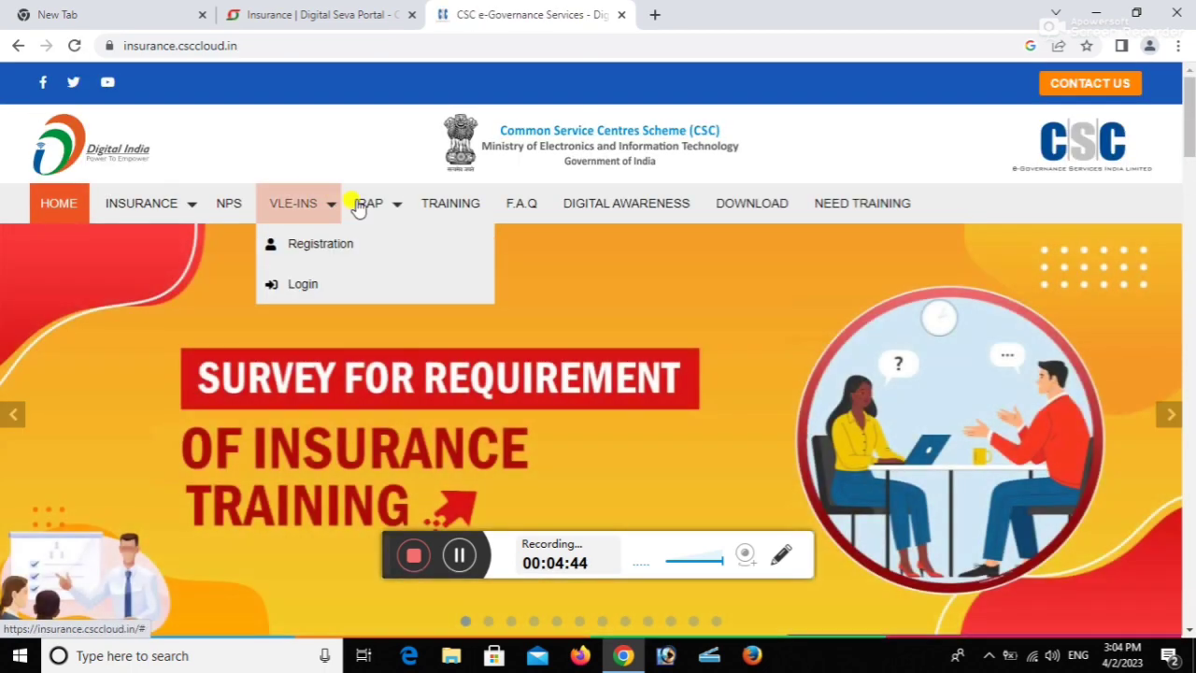
pyautogui.moveTo(376, 227)
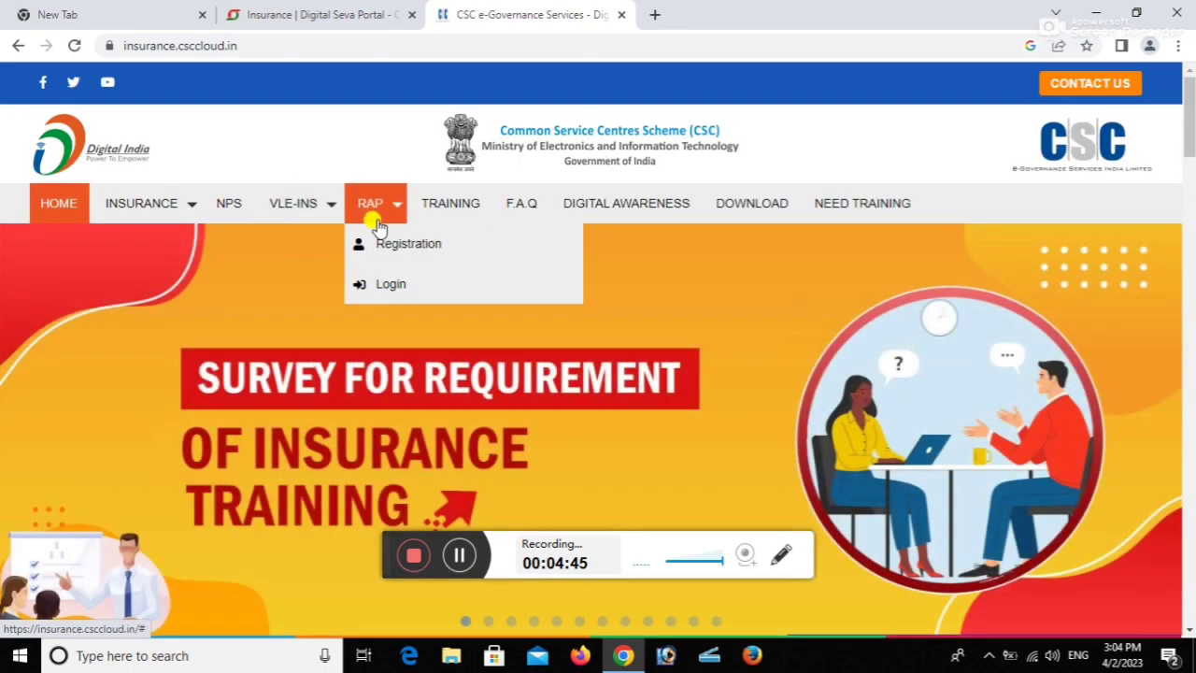
pyautogui.click(385, 284)
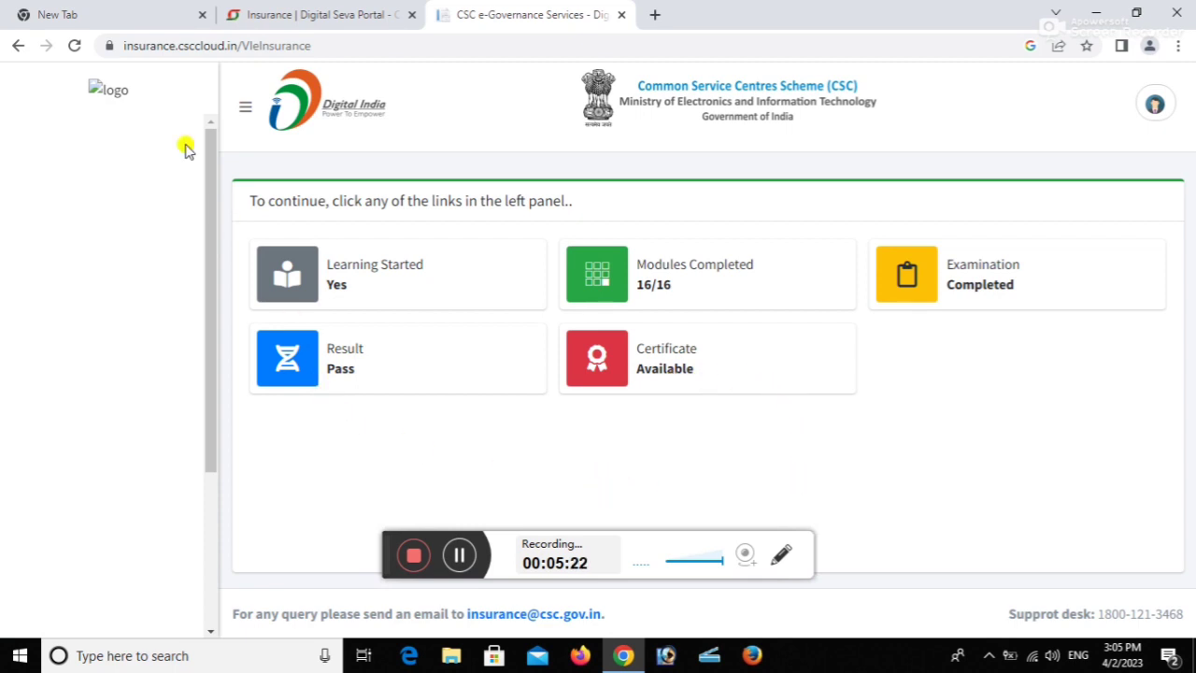
# Open the training modules from the dashboard and look through the whole list of module titles.
pyautogui.moveTo(215, 168); pyautogui.dragTo(205, 403)
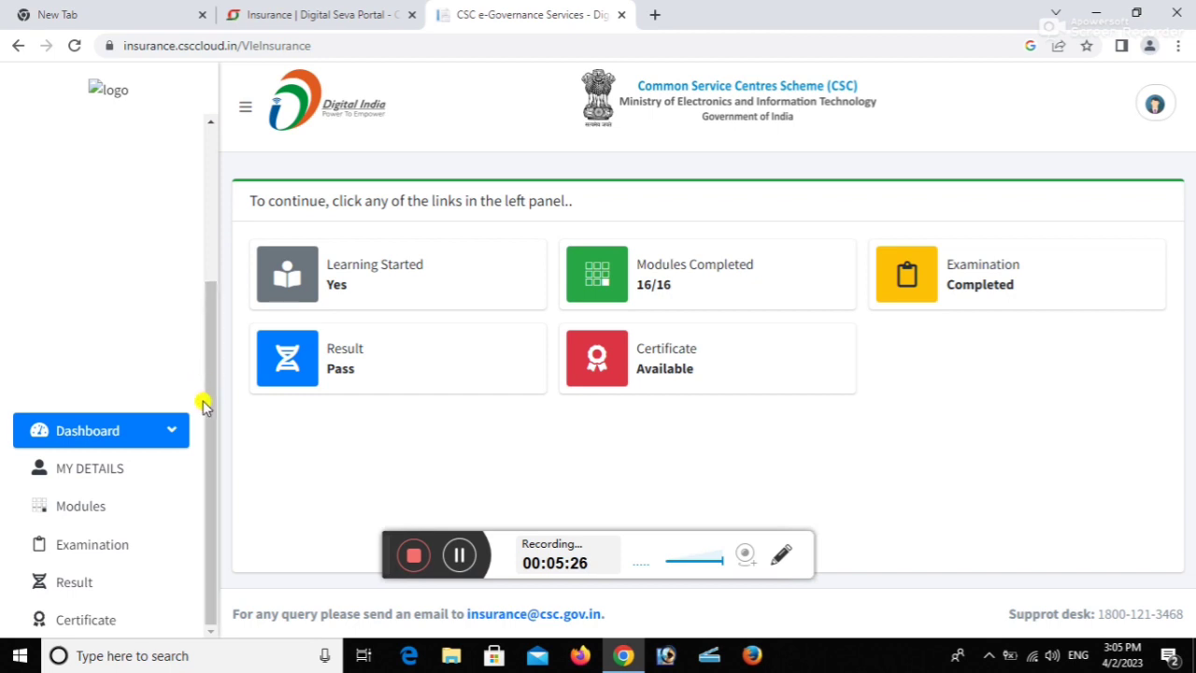
pyautogui.click(82, 513)
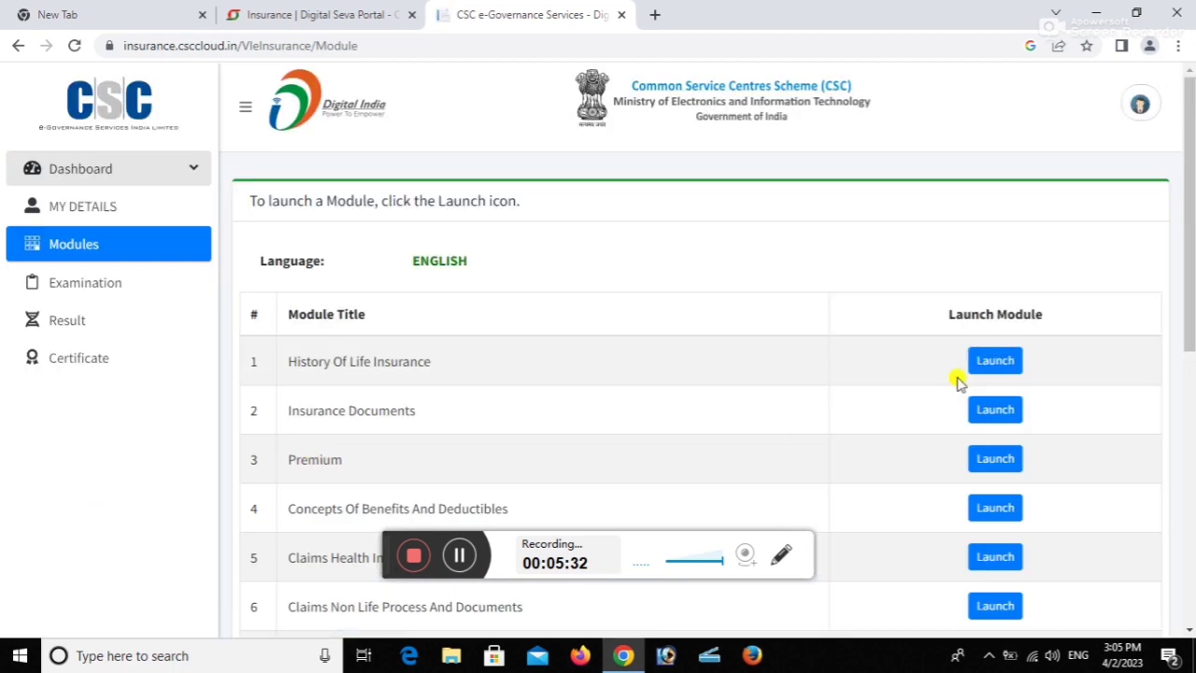
pyautogui.scroll(-1, 735, 314)
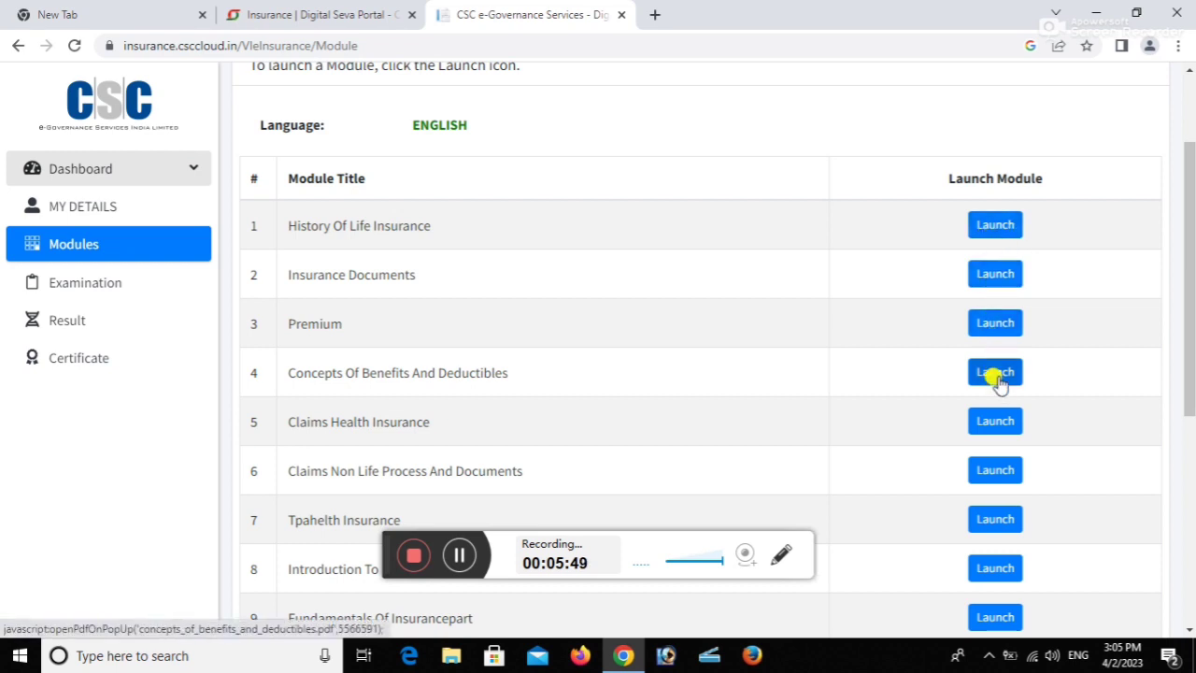
pyautogui.moveTo(1187, 351); pyautogui.dragTo(1177, 299)
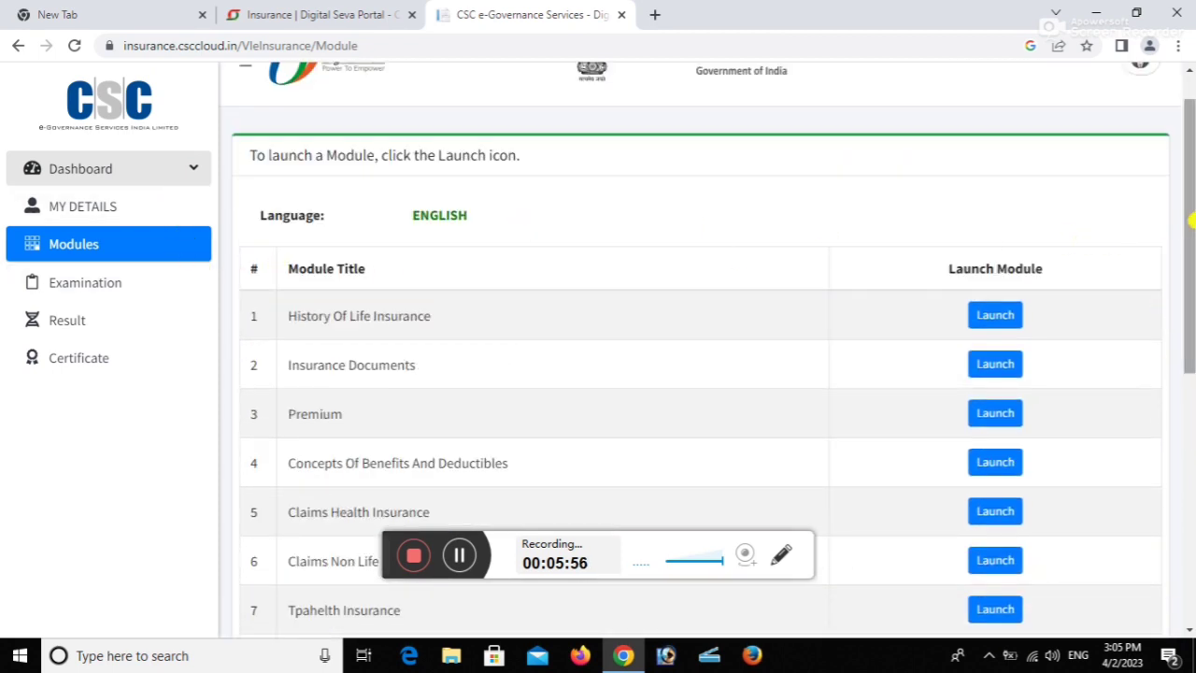
pyautogui.moveTo(1193, 221); pyautogui.dragTo(1168, 489)
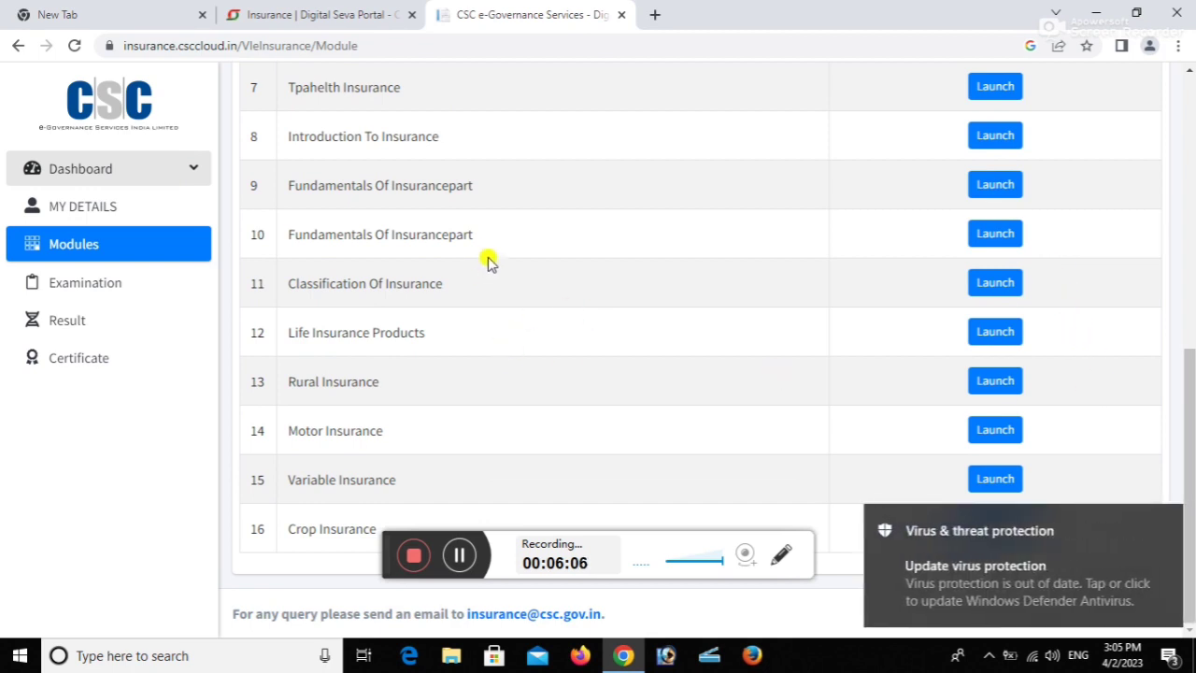
# Open the Examination page and read the instructions for the online assessment.
pyautogui.click(81, 170)
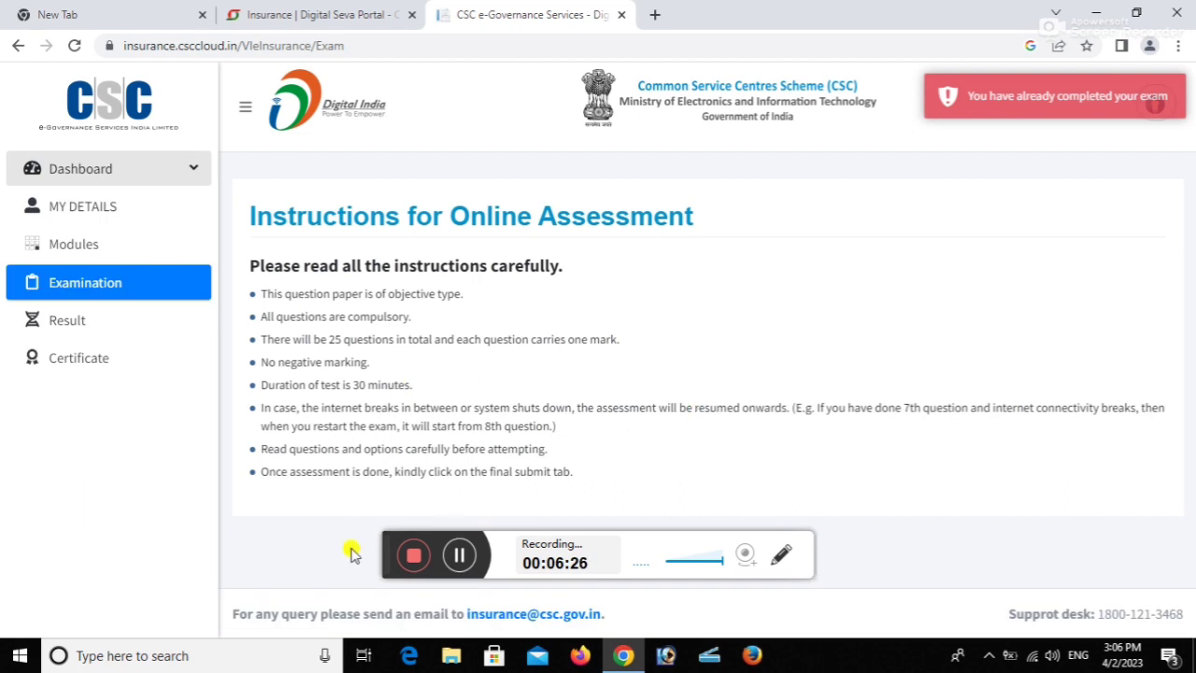
pyautogui.moveTo(386, 531); pyautogui.dragTo(648, 548)
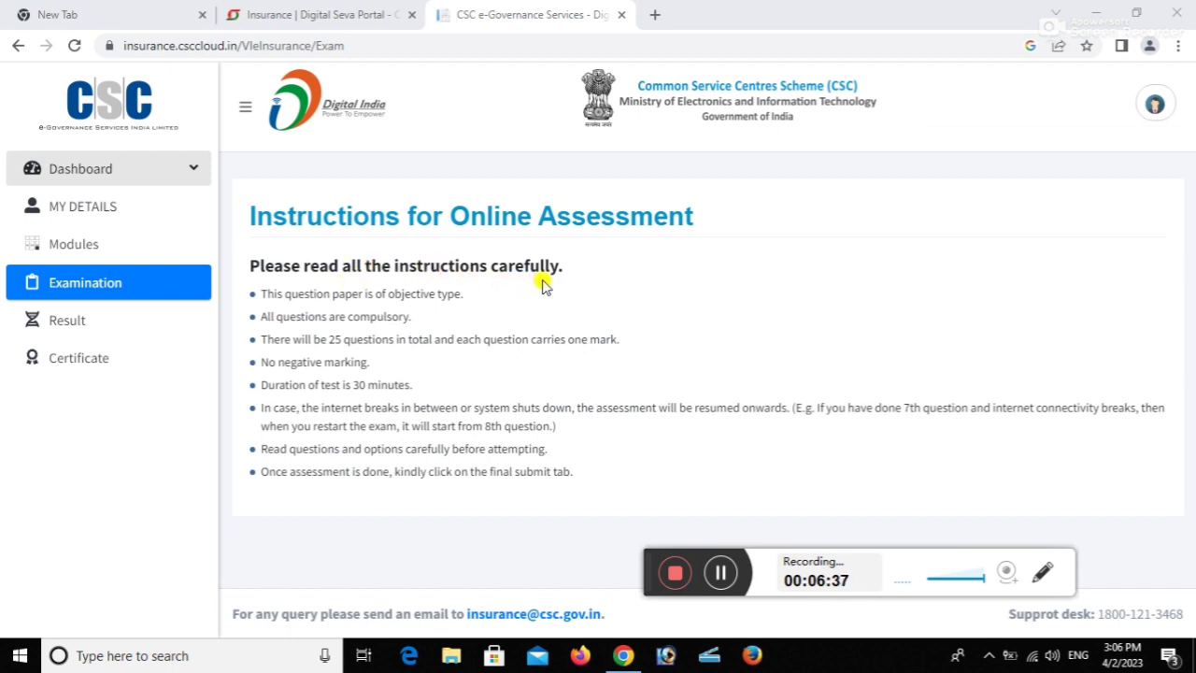
pyautogui.moveTo(261, 316); pyautogui.dragTo(620, 339)
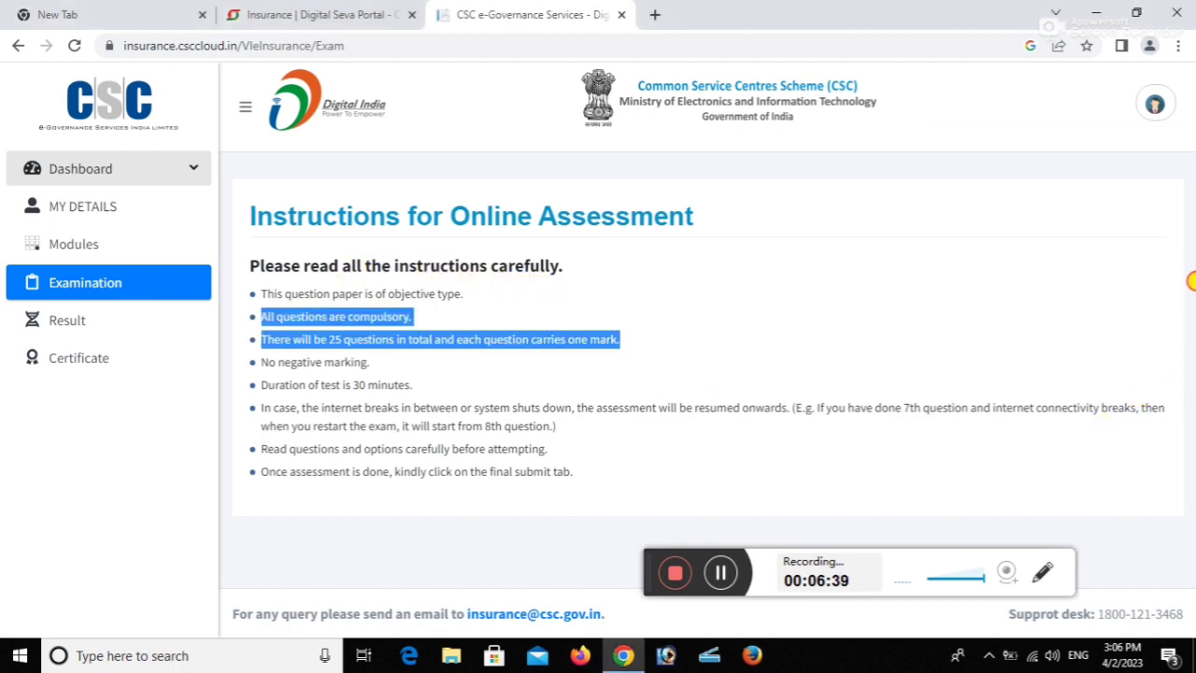
pyautogui.click(822, 498)
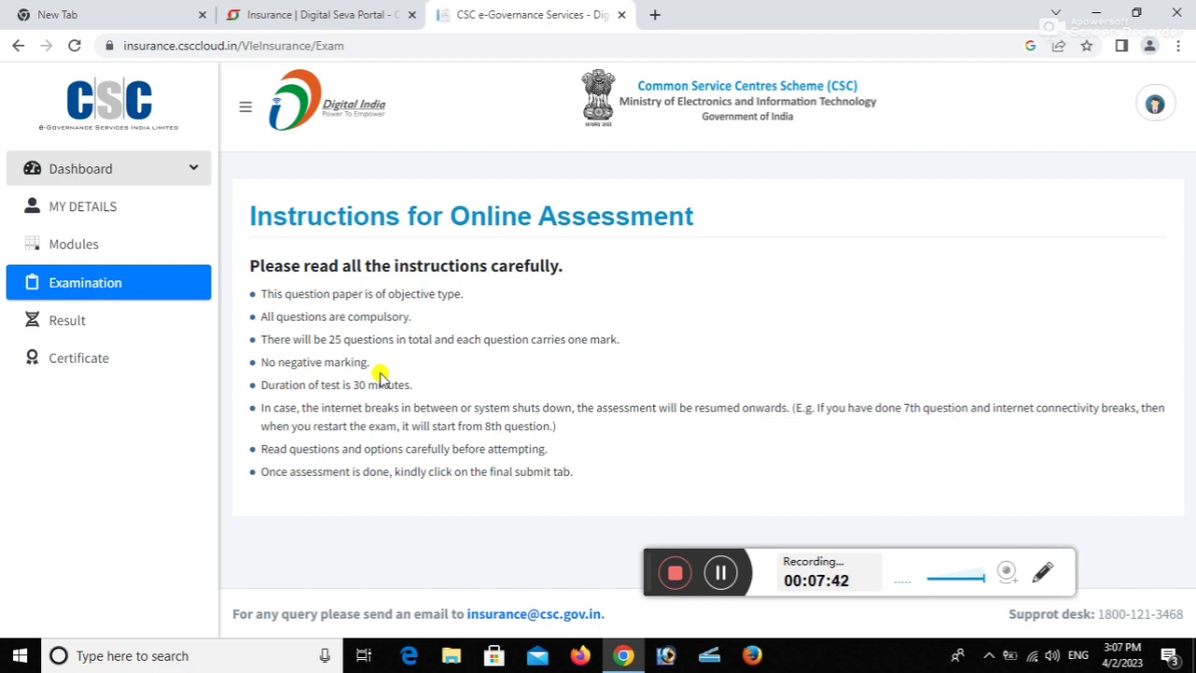
# View the exam result and the certificate page down to the Generate Certificate option.
pyautogui.click(79, 320)
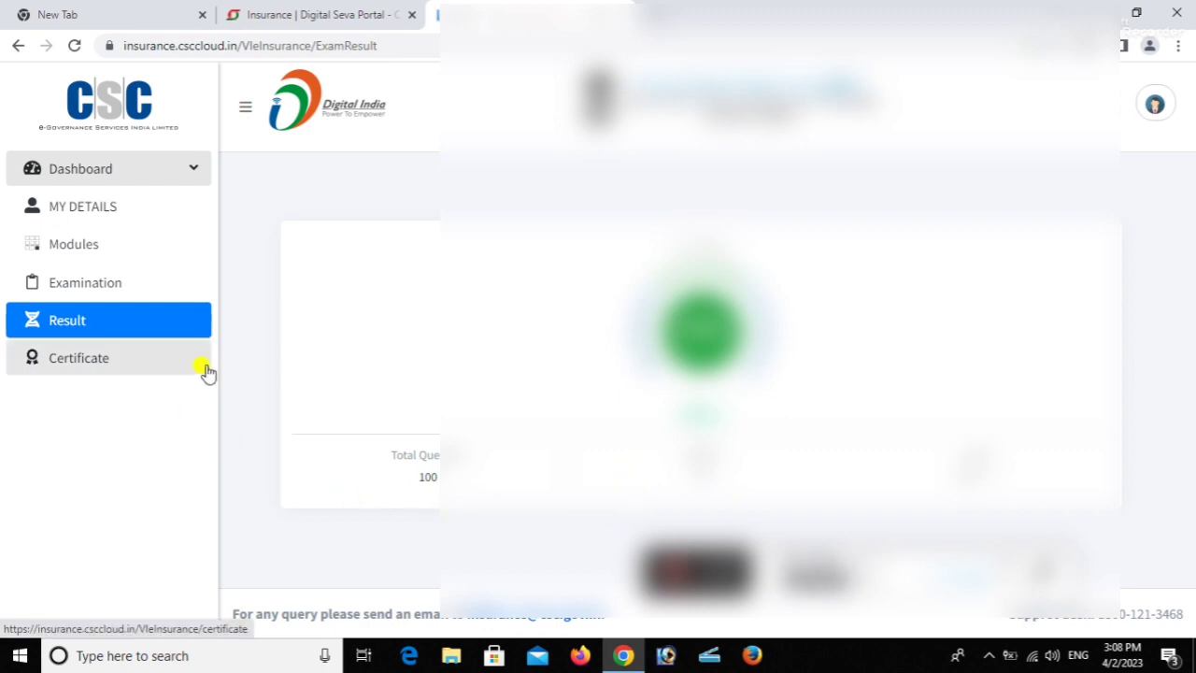
pyautogui.click(101, 372)
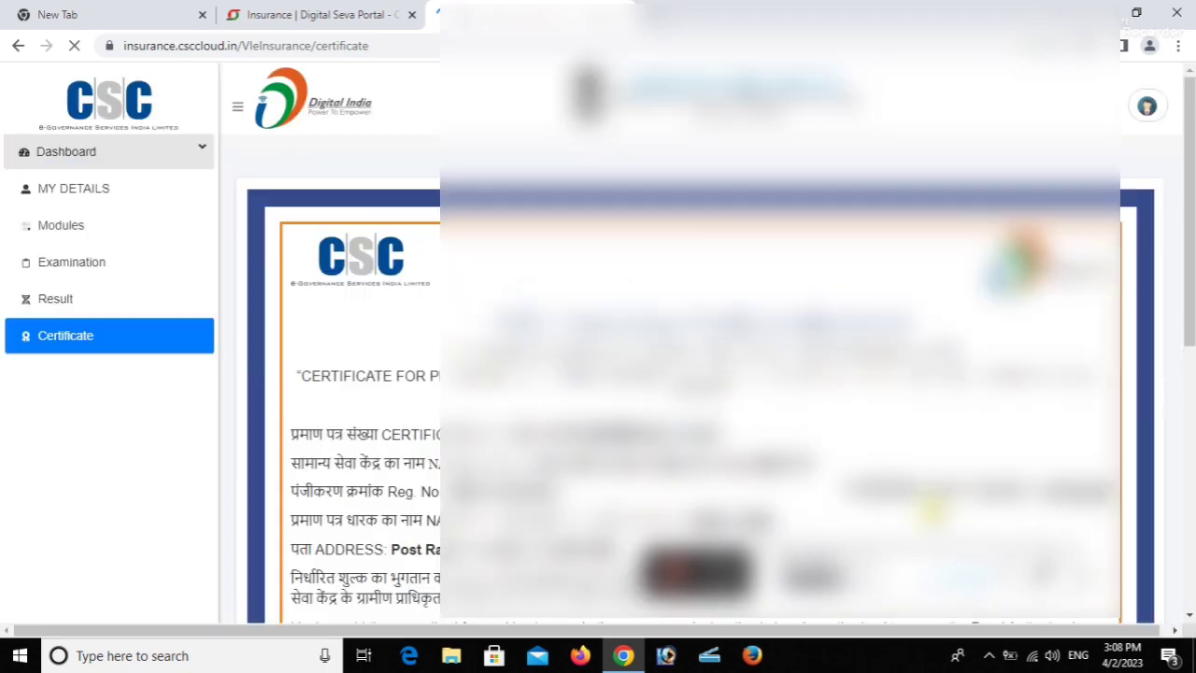
pyautogui.scroll(-10, 701, 346)
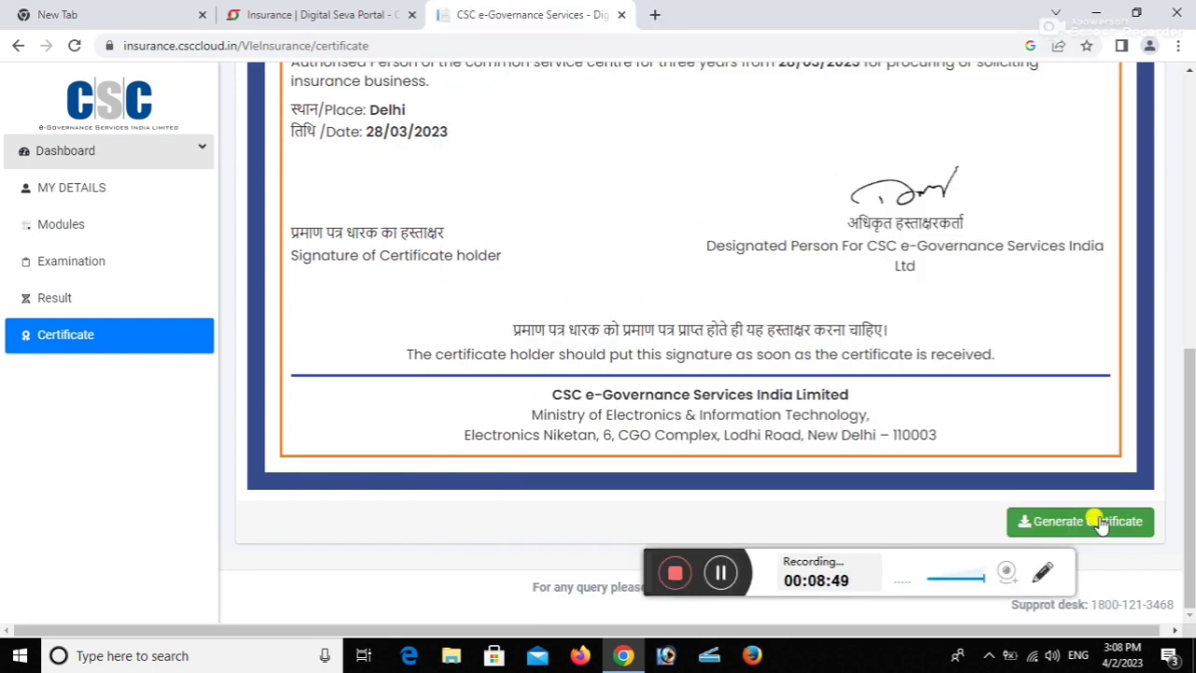
# Switch to the Digital Seva Portal and open its support ticket page.
pyautogui.click(277, 14)
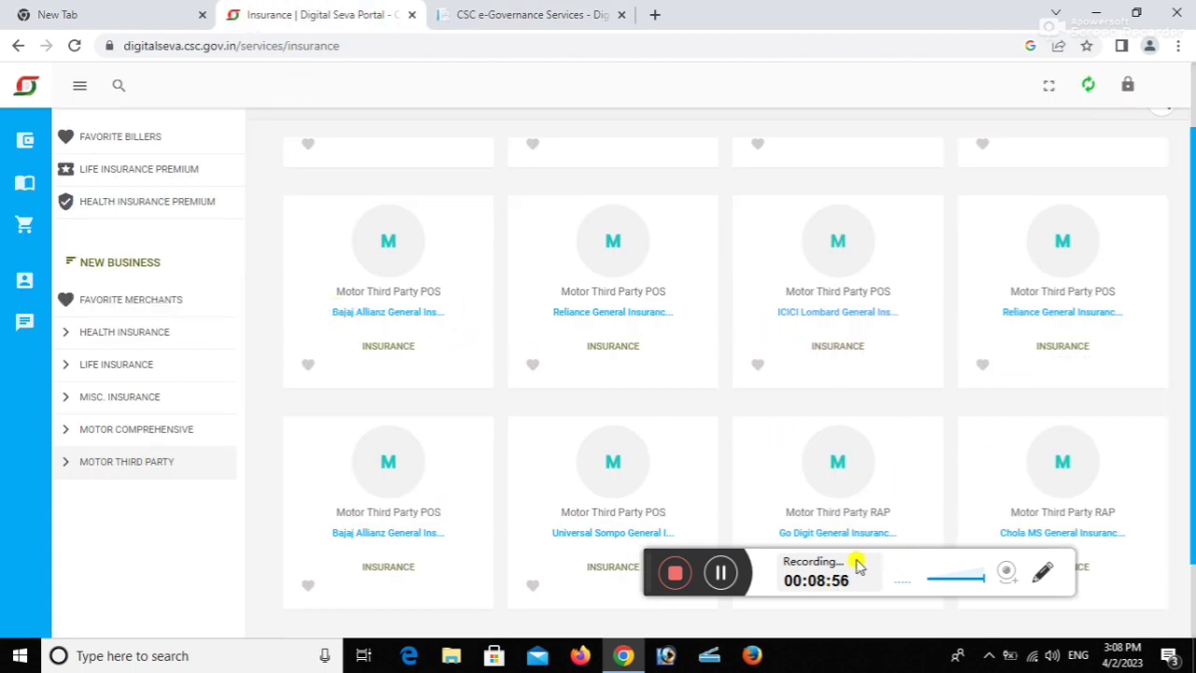
pyautogui.scroll(2, 1192, 269)
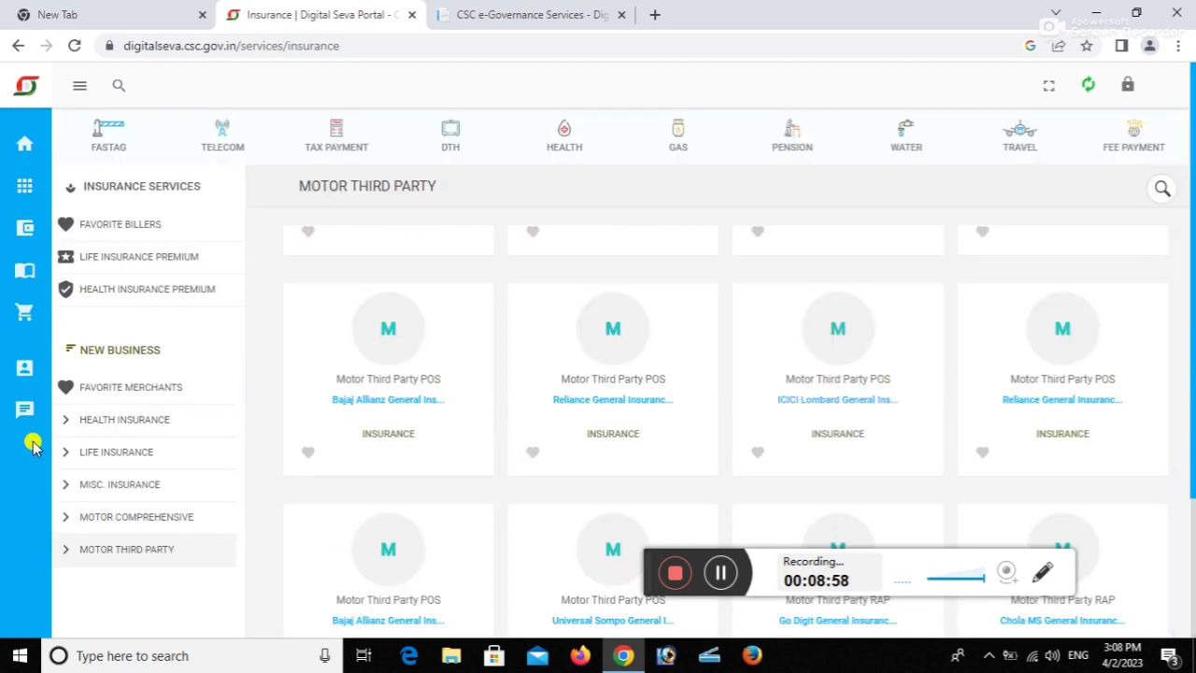
pyautogui.moveTo(34, 416)
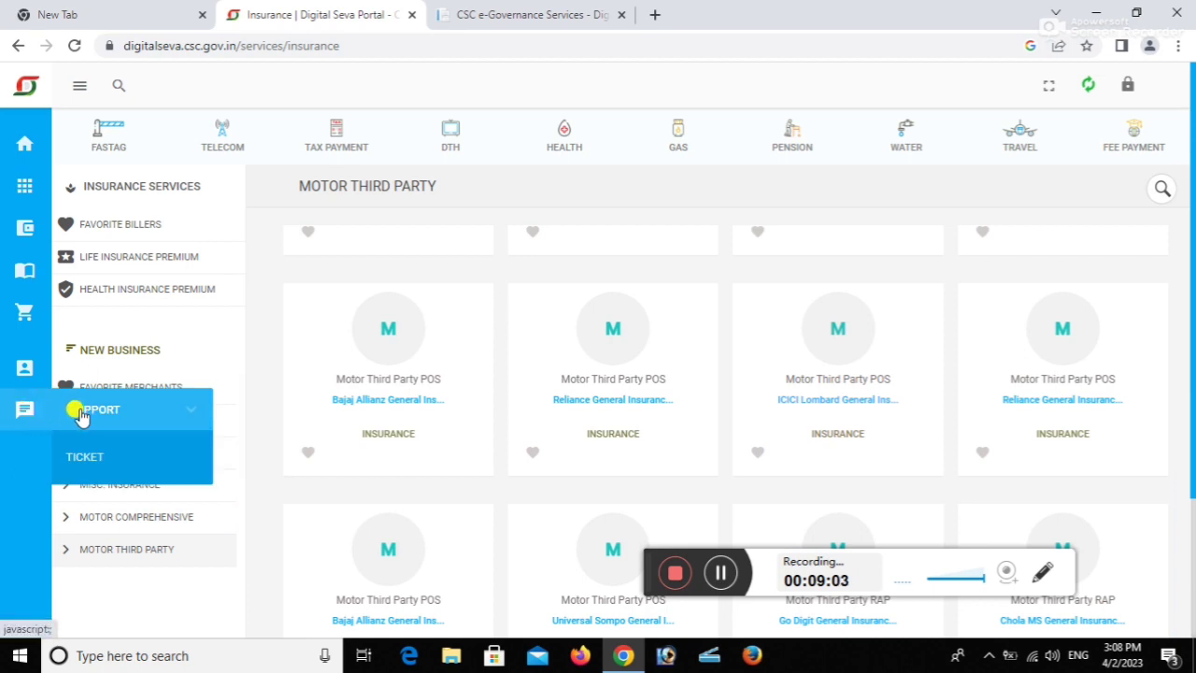
pyautogui.click(81, 458)
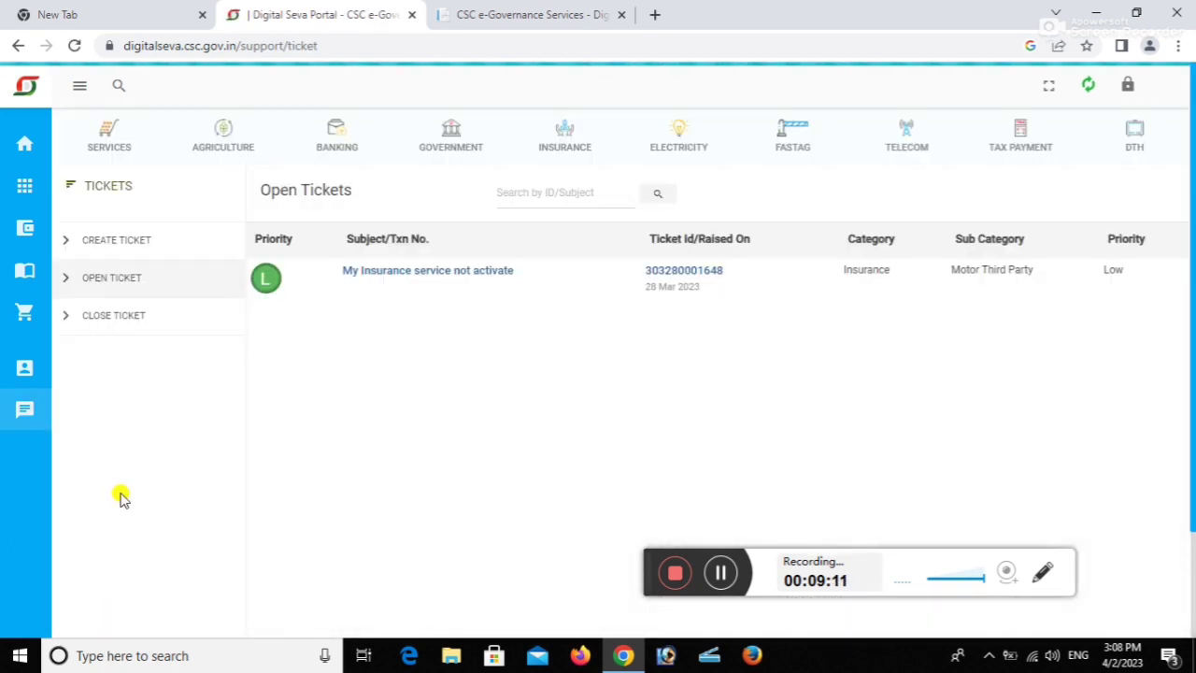
# Start a new ticket for a query related to CSC Products and Services with the ticket category Insurance.
pyautogui.click(110, 250)
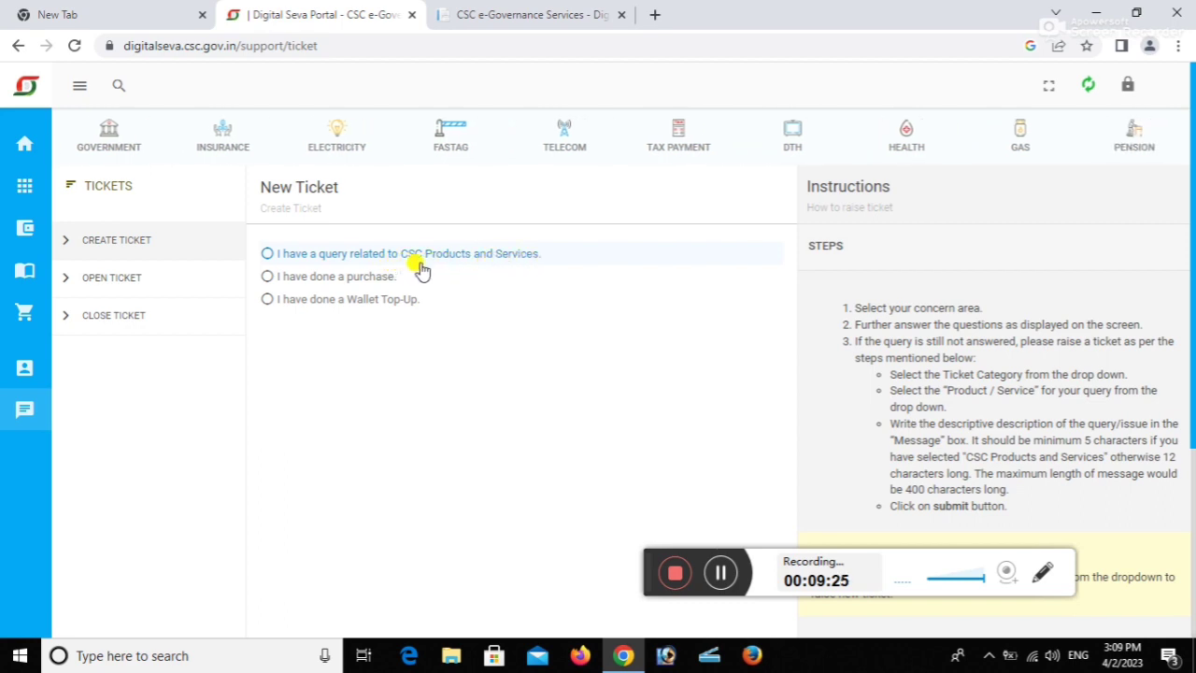
pyautogui.click(386, 256)
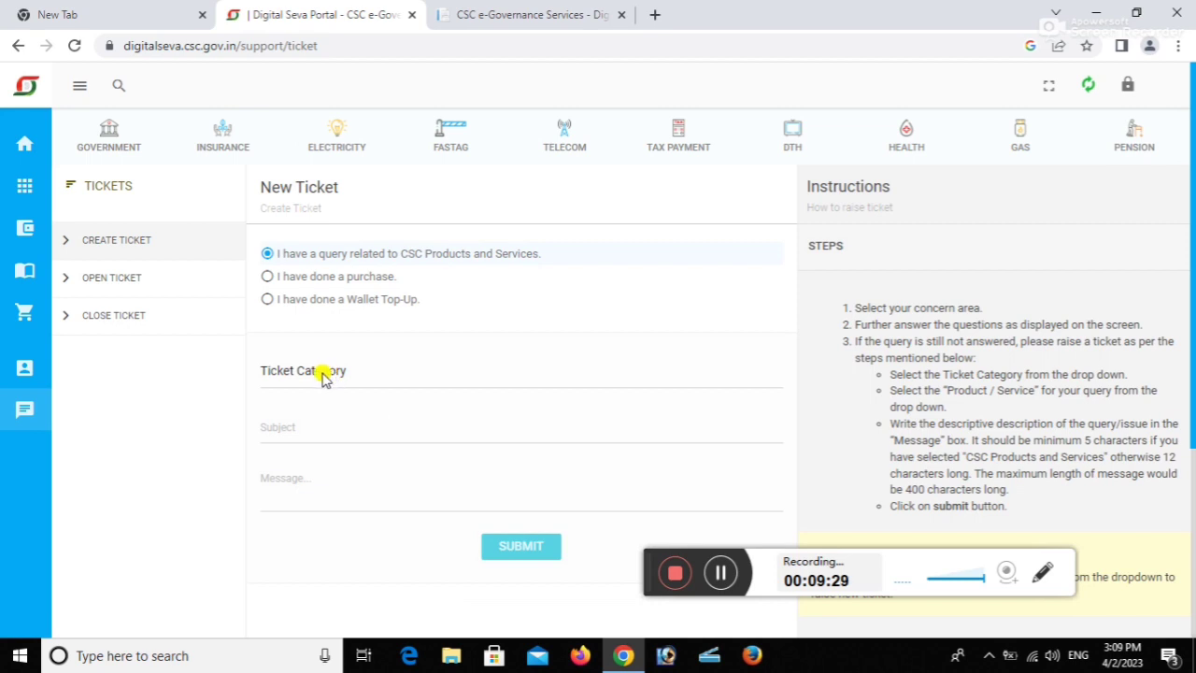
pyautogui.click(324, 374)
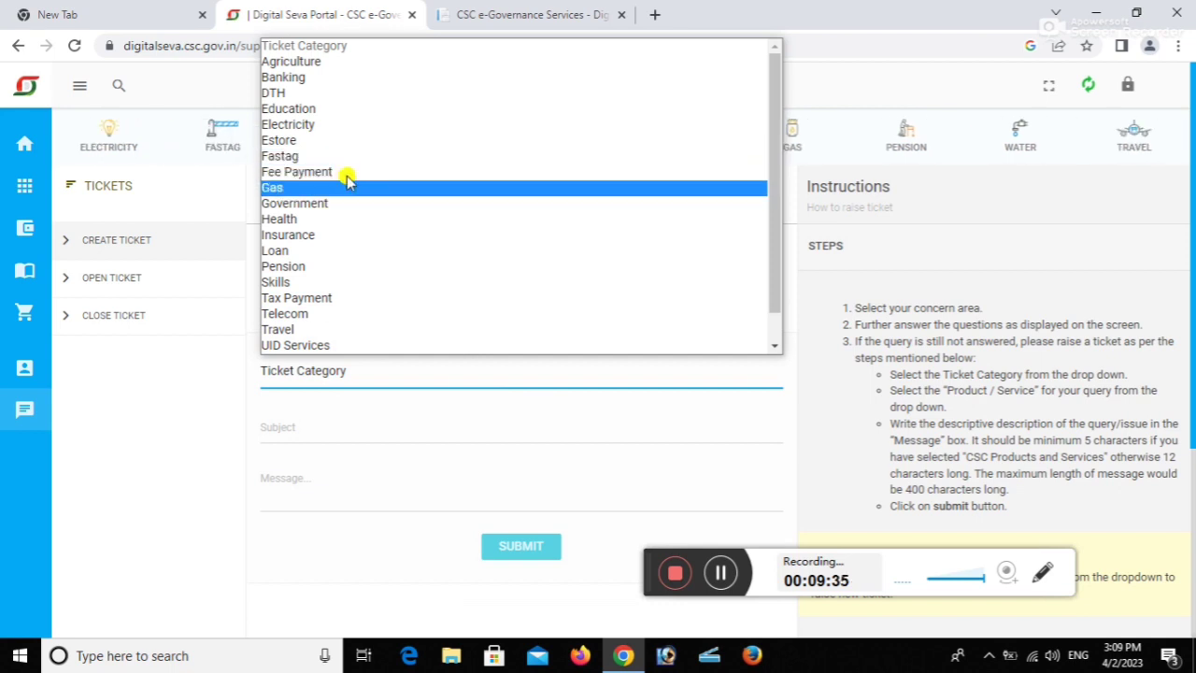
pyautogui.click(313, 235)
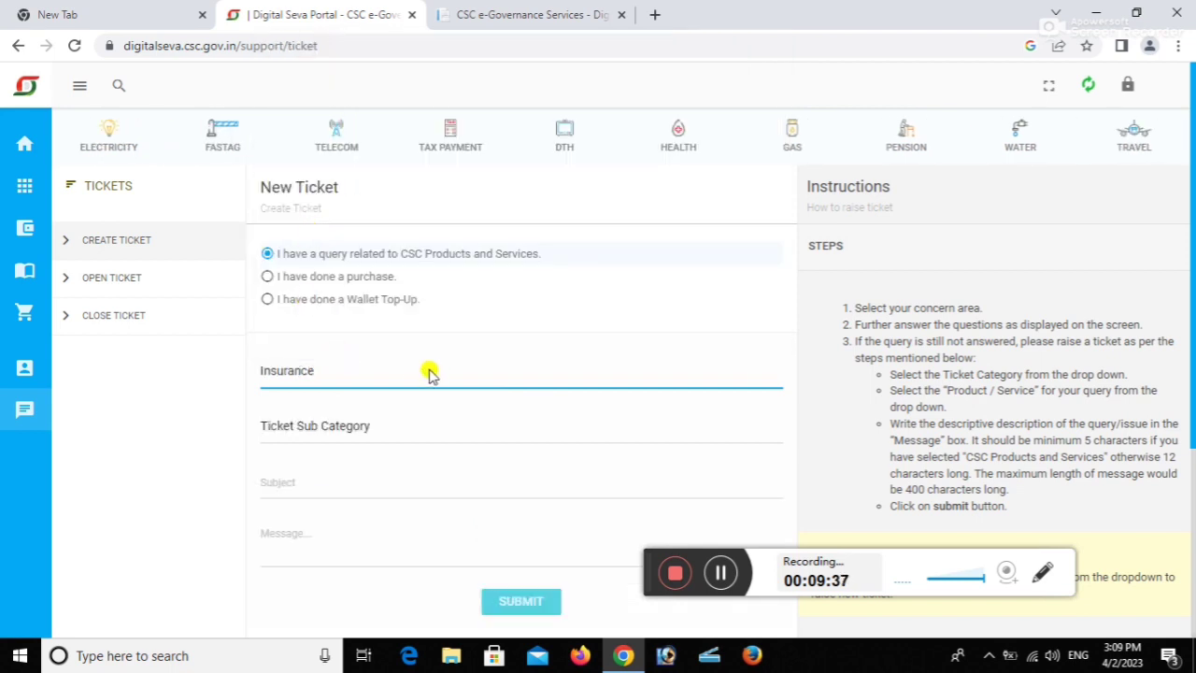
# Set the ticket sub category to Motor Comprehensive and the product to Motor Comprehensive (Sahara India Life Insurance).
pyautogui.click(344, 435)
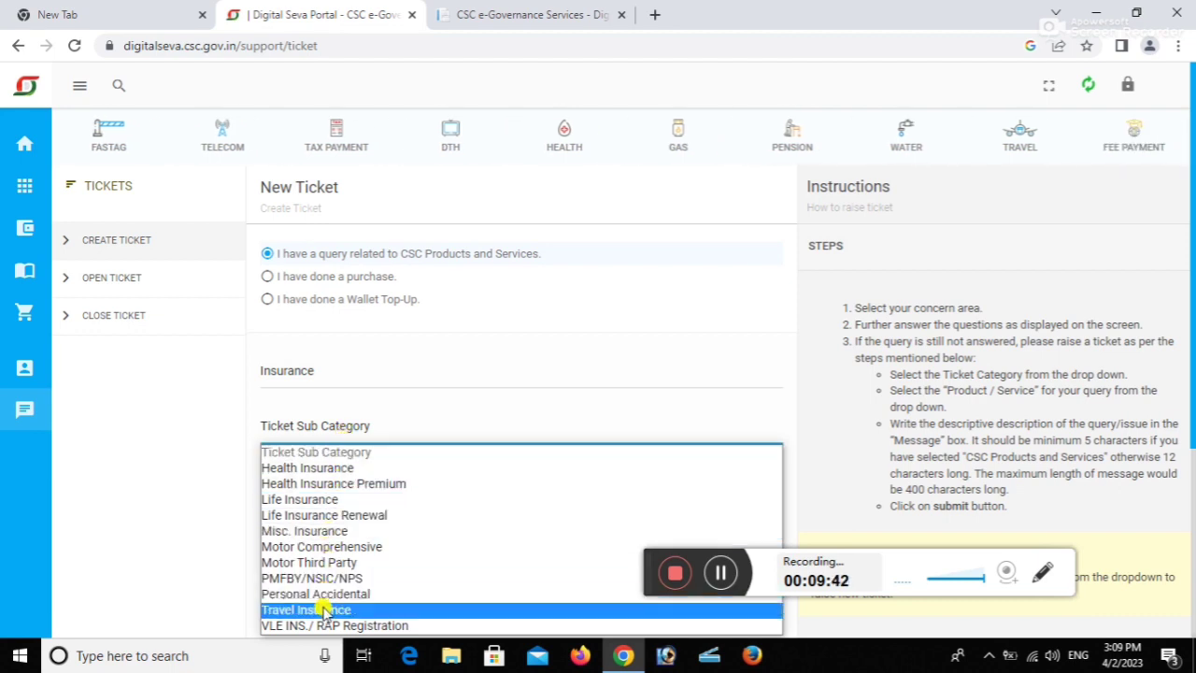
pyautogui.click(329, 549)
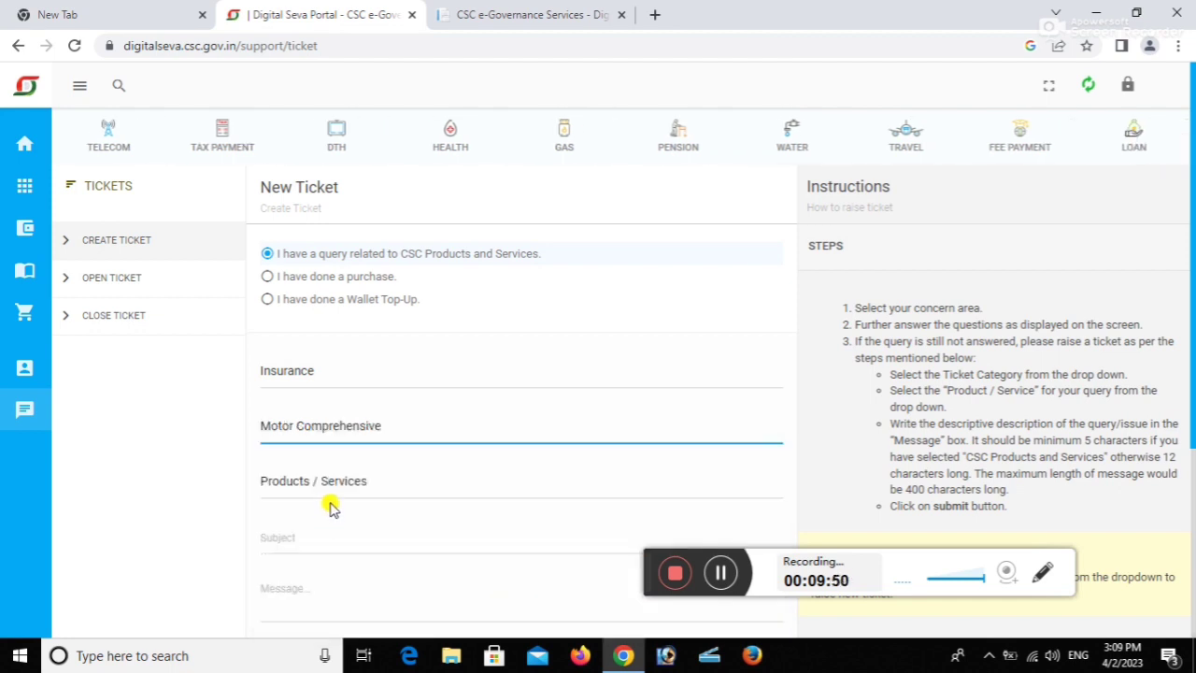
pyautogui.click(326, 483)
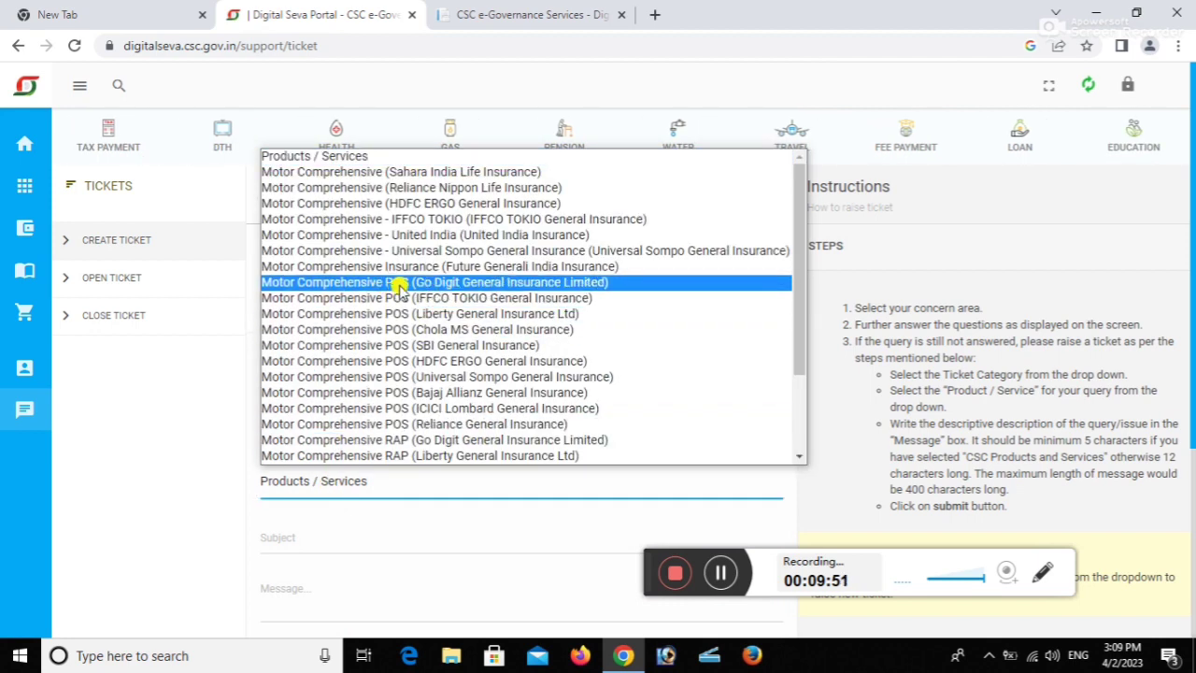
pyautogui.click(455, 176)
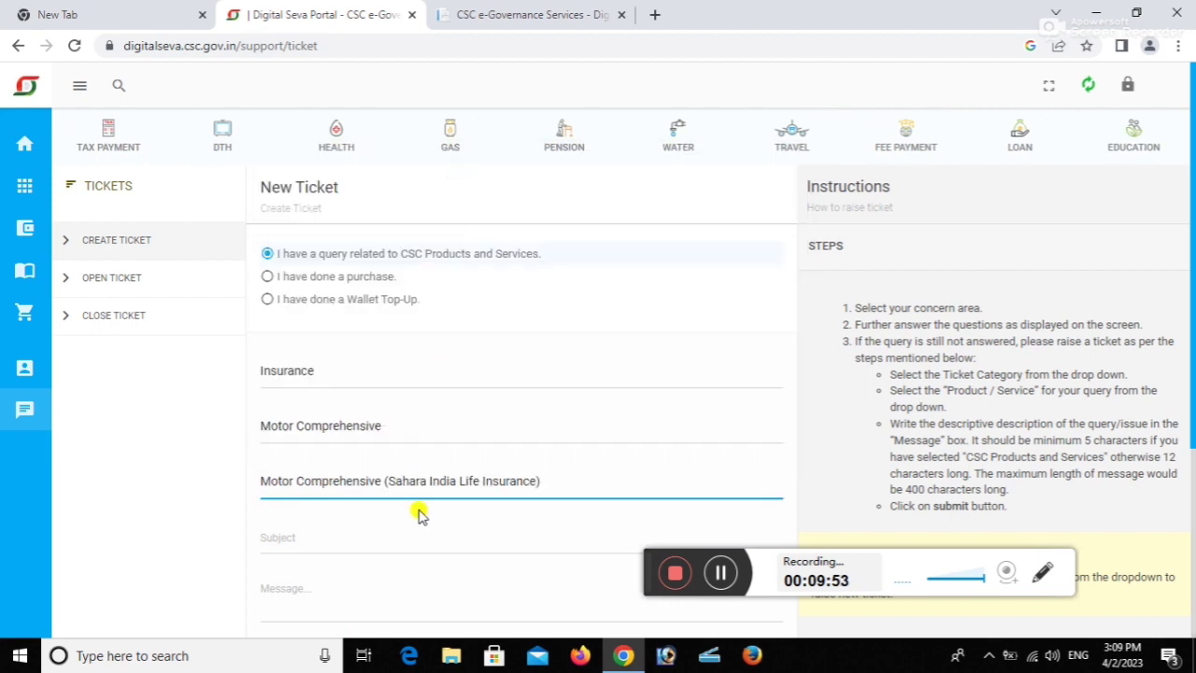
# Examine the Subject and Message fields of the new ticket form, placing the cursor in each without entering text.
pyautogui.scroll(-2, 422, 512)
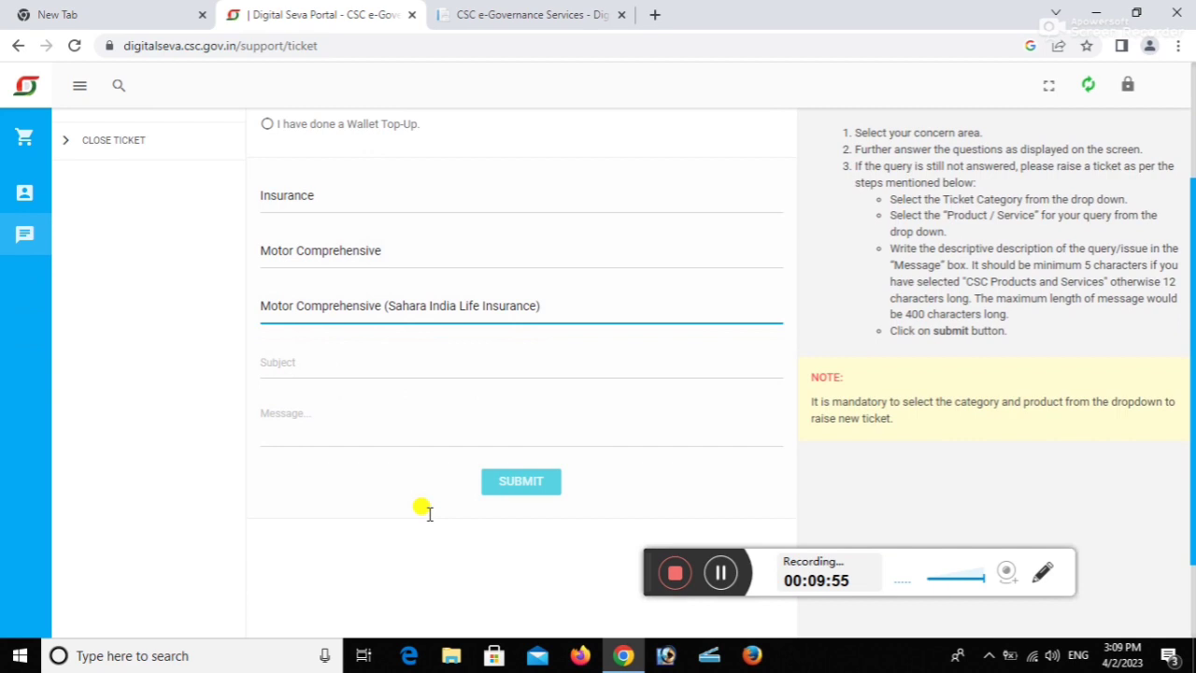
pyautogui.click(308, 364)
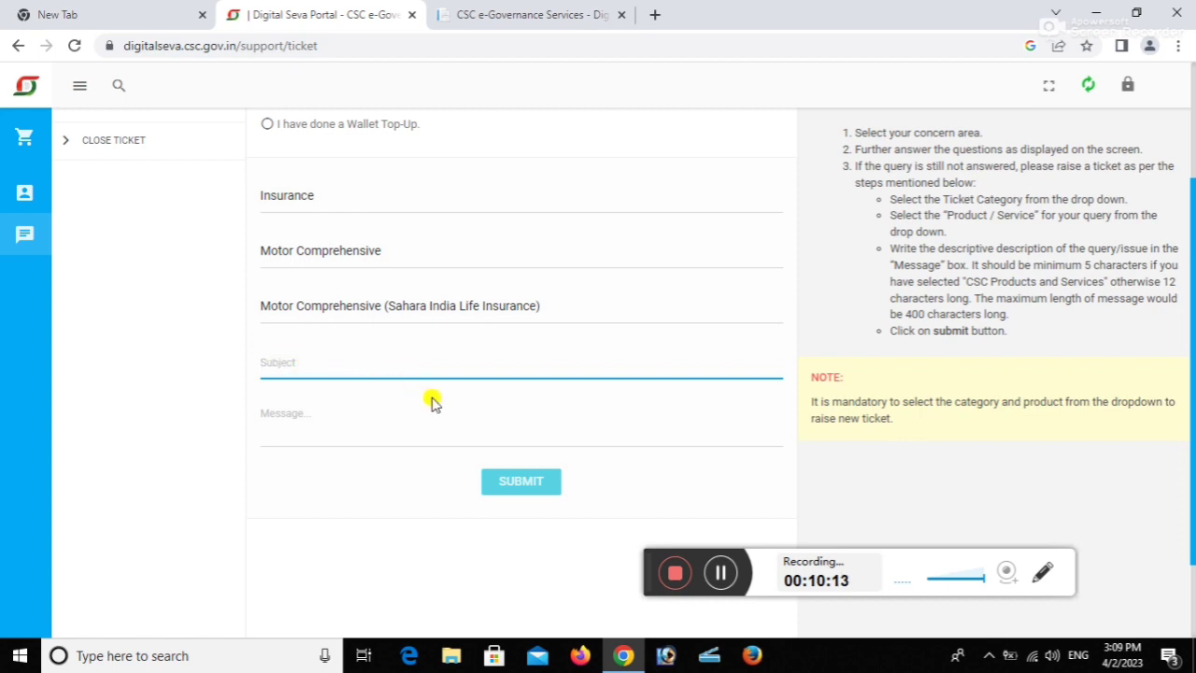
pyautogui.click(322, 432)
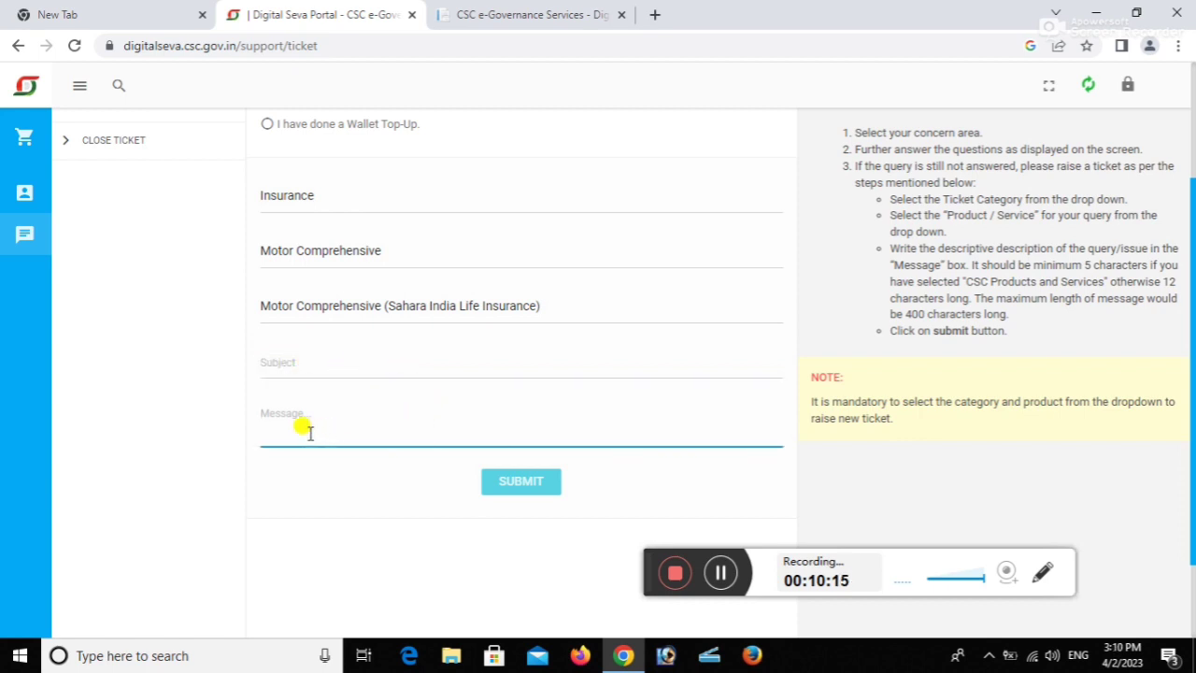
# Show the open tickets and open the conversation of the ticket titled "My Insurance service not activate".
pyautogui.scroll(1, 303, 430)
pyautogui.scroll(1, 290, 406)
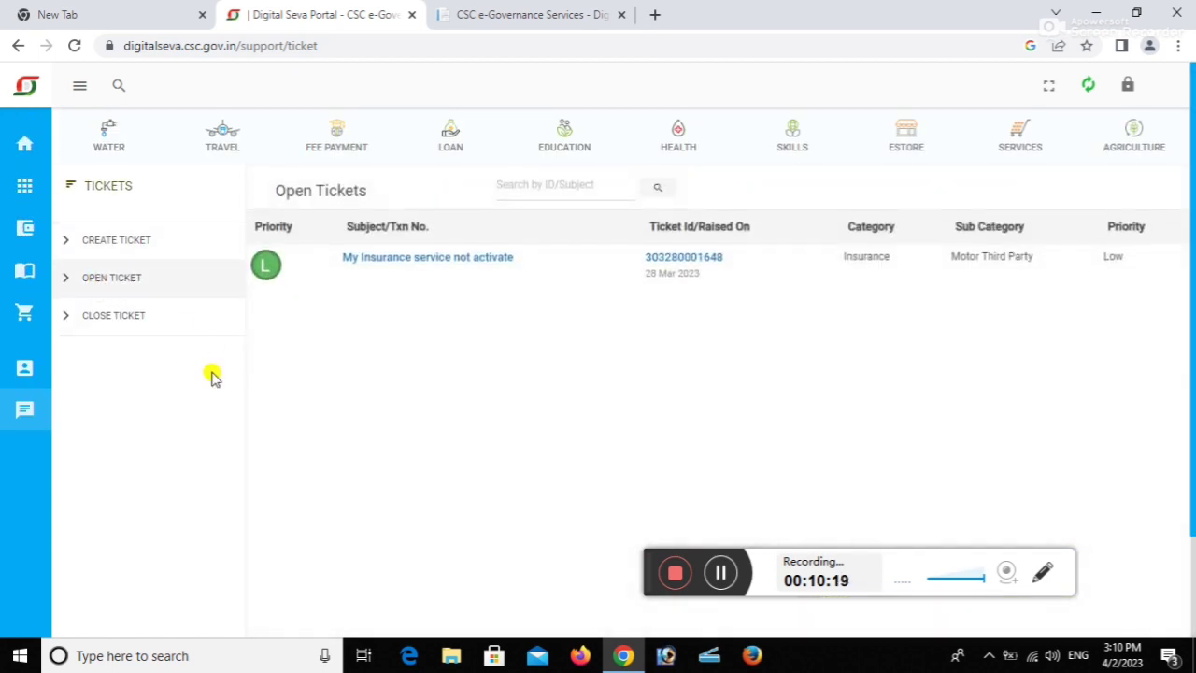
pyautogui.click(455, 262)
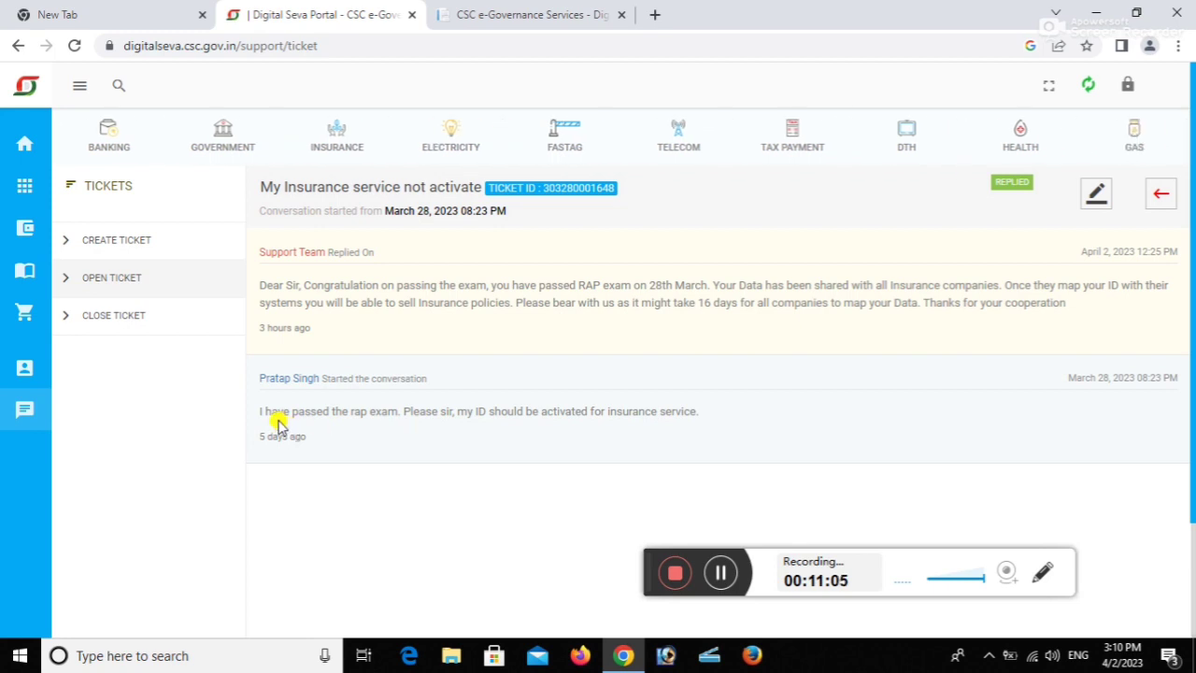
# Read through the ticket conversation, highlighting the original request message, the ticket title and the date of the support team's reply.
pyautogui.moveTo(259, 413); pyautogui.dragTo(707, 409)
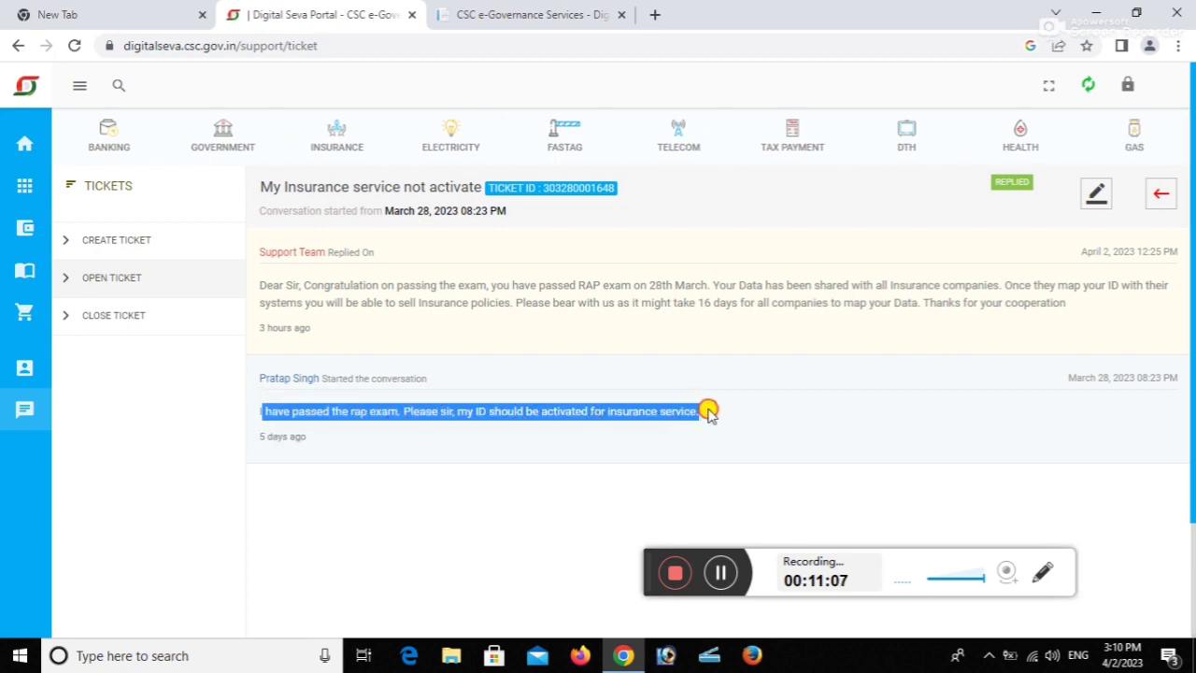
pyautogui.moveTo(257, 184); pyautogui.dragTo(482, 187)
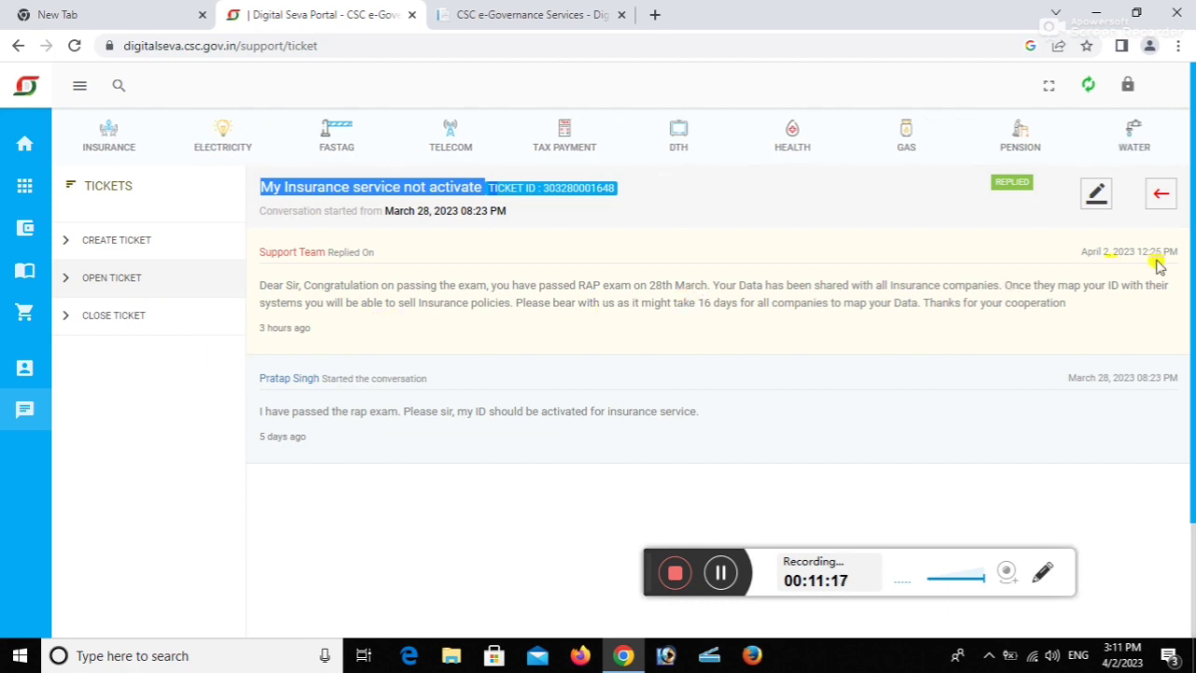
pyautogui.moveTo(1076, 248); pyautogui.dragTo(1174, 264)
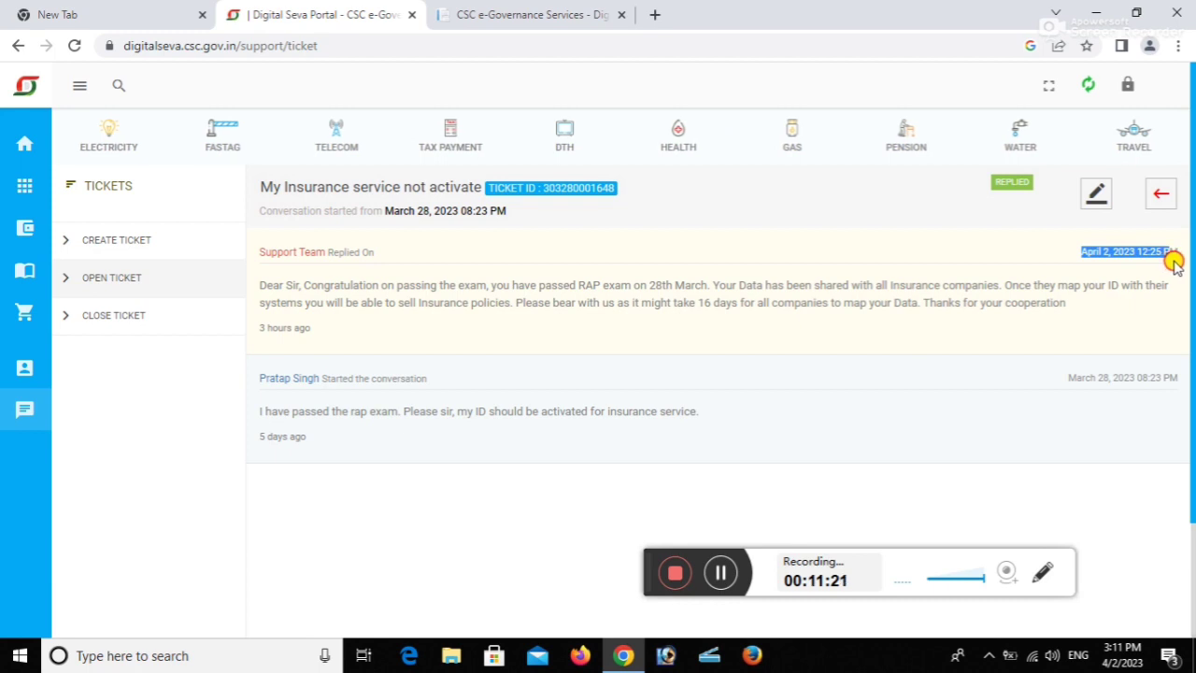
pyautogui.click(1174, 265)
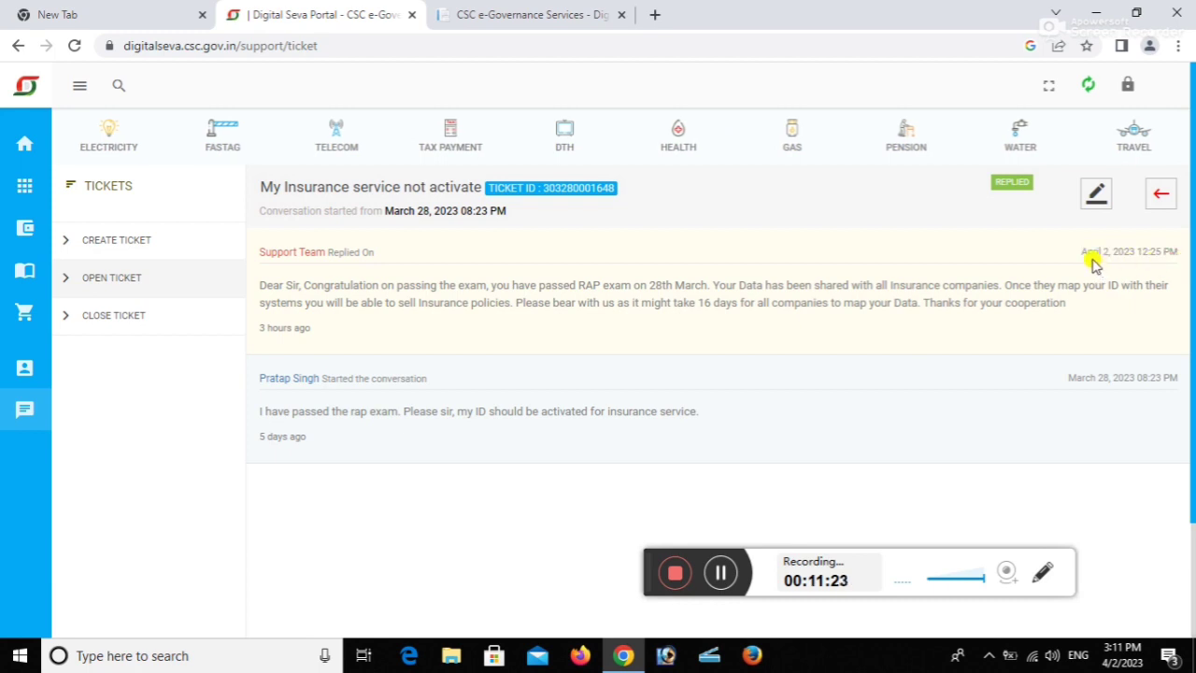